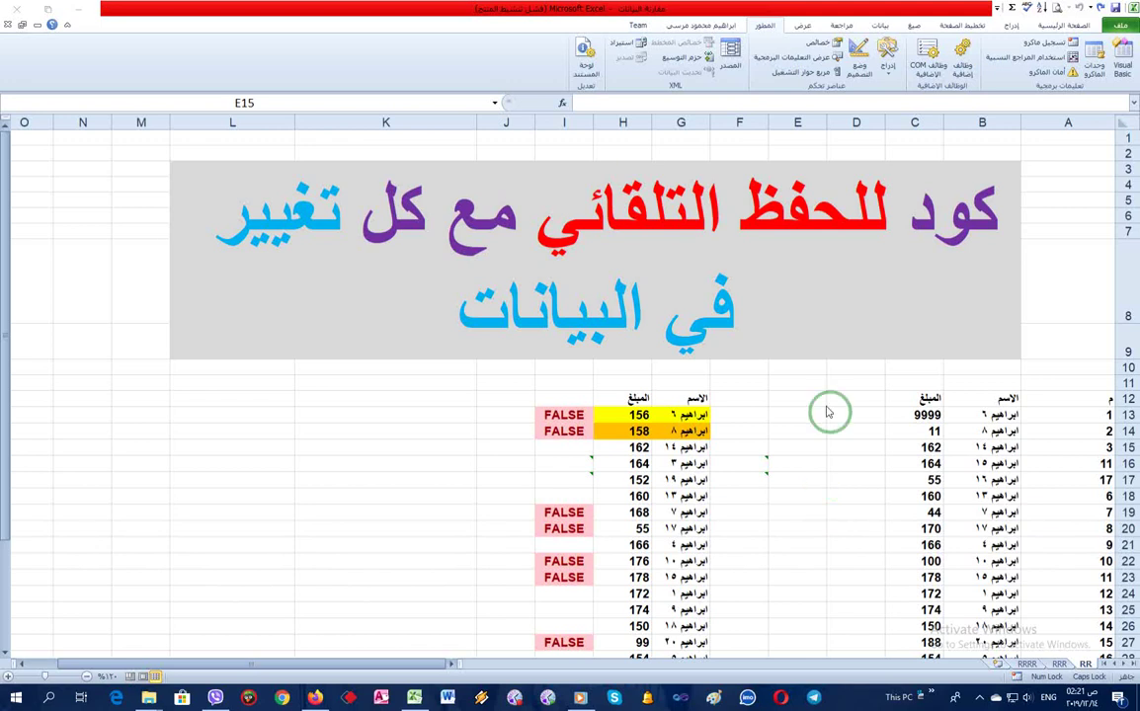
Replace the amount in cell C13 with 55
{"action": "left_click", "coordinate": [904, 417]}
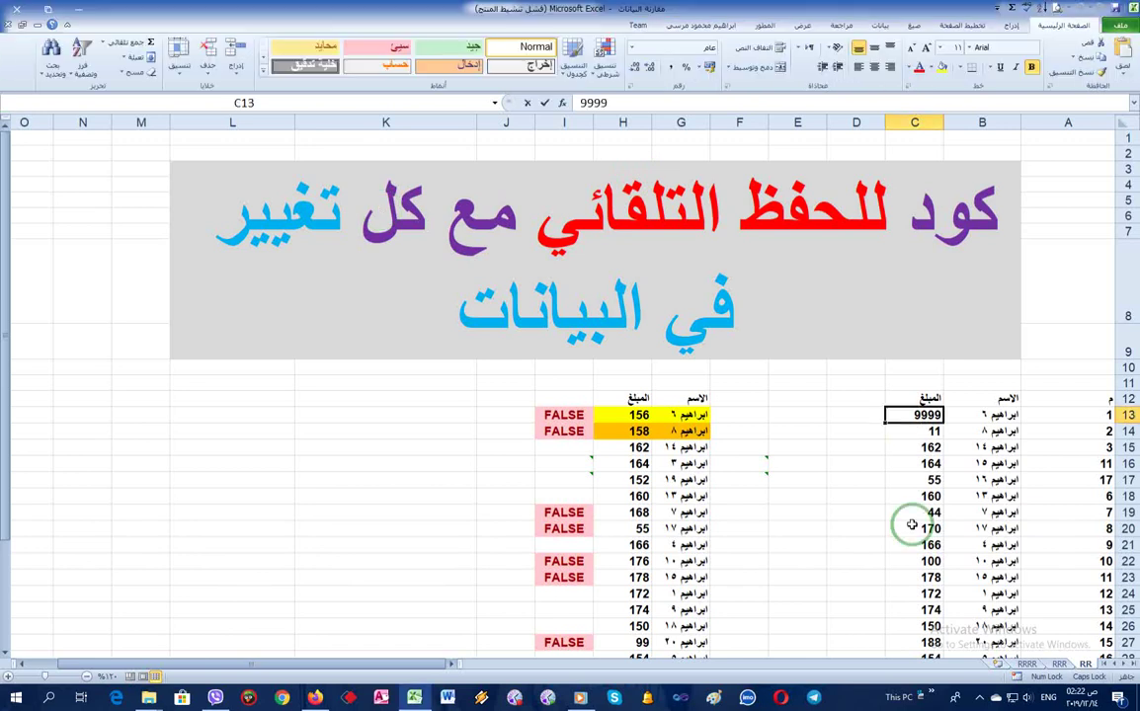
{"action": "type", "text": "55"}
{"action": "left_click", "coordinate": [881, 477]}
{"action": "left_click", "coordinate": [918, 450]}
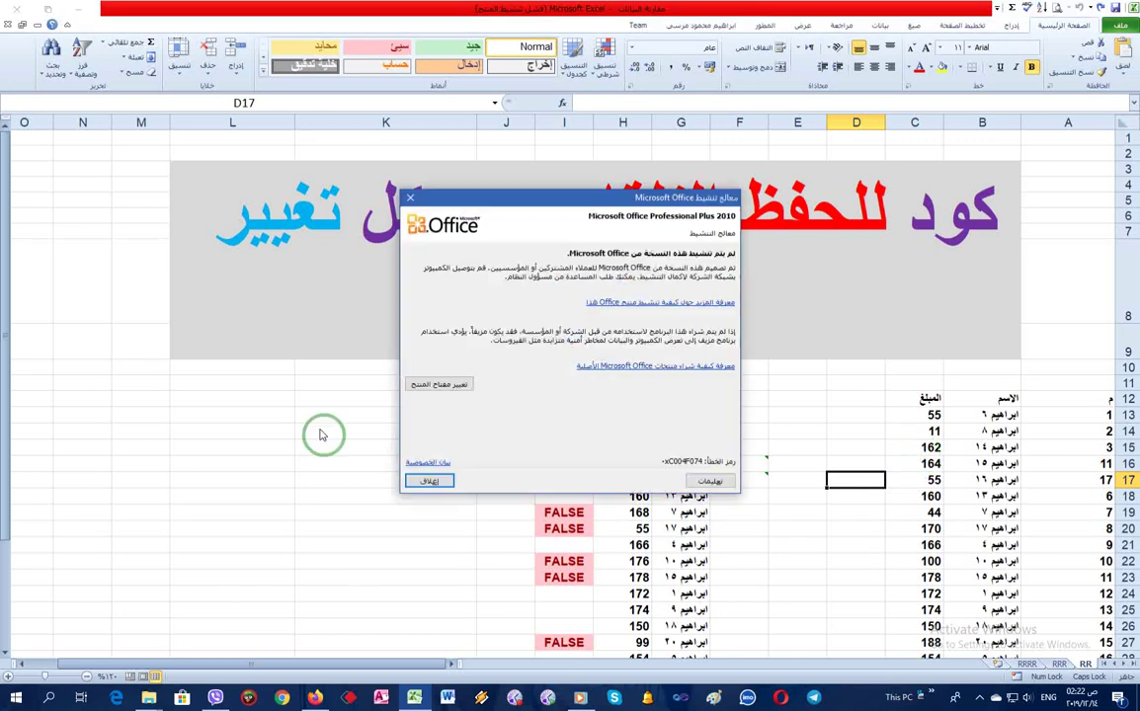
Dismiss the Office activation notice, then cancel closing so the workbook stays open
{"action": "left_click", "coordinate": [410, 483]}
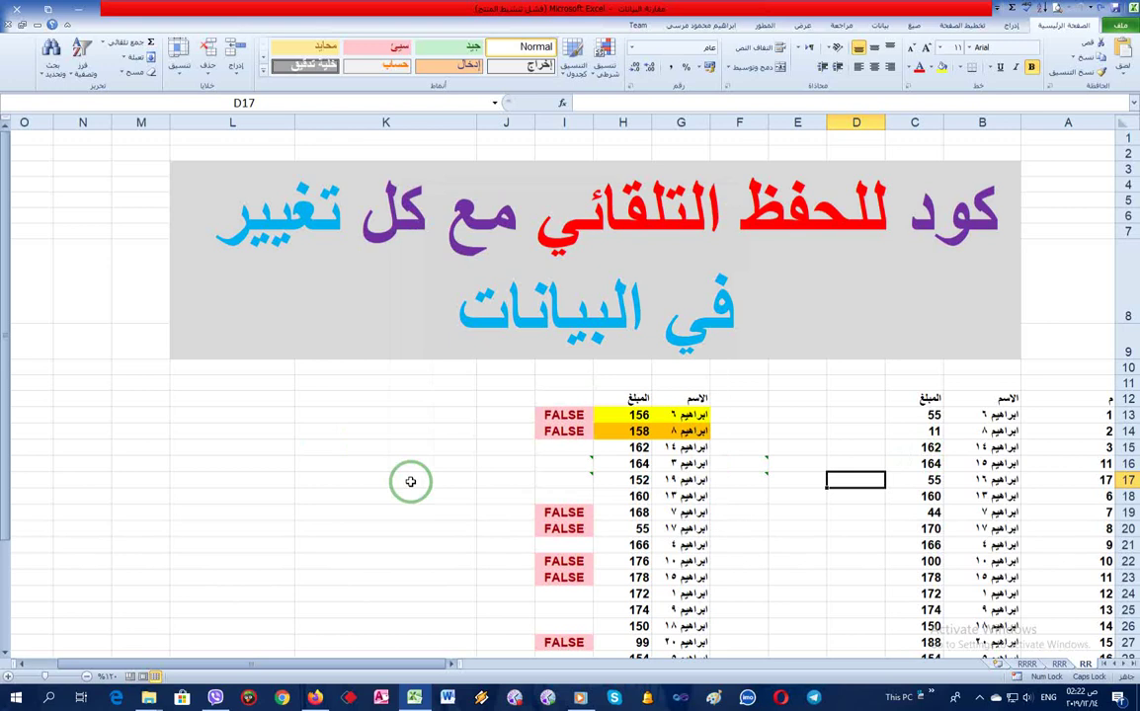
{"action": "left_click", "coordinate": [17, 12]}
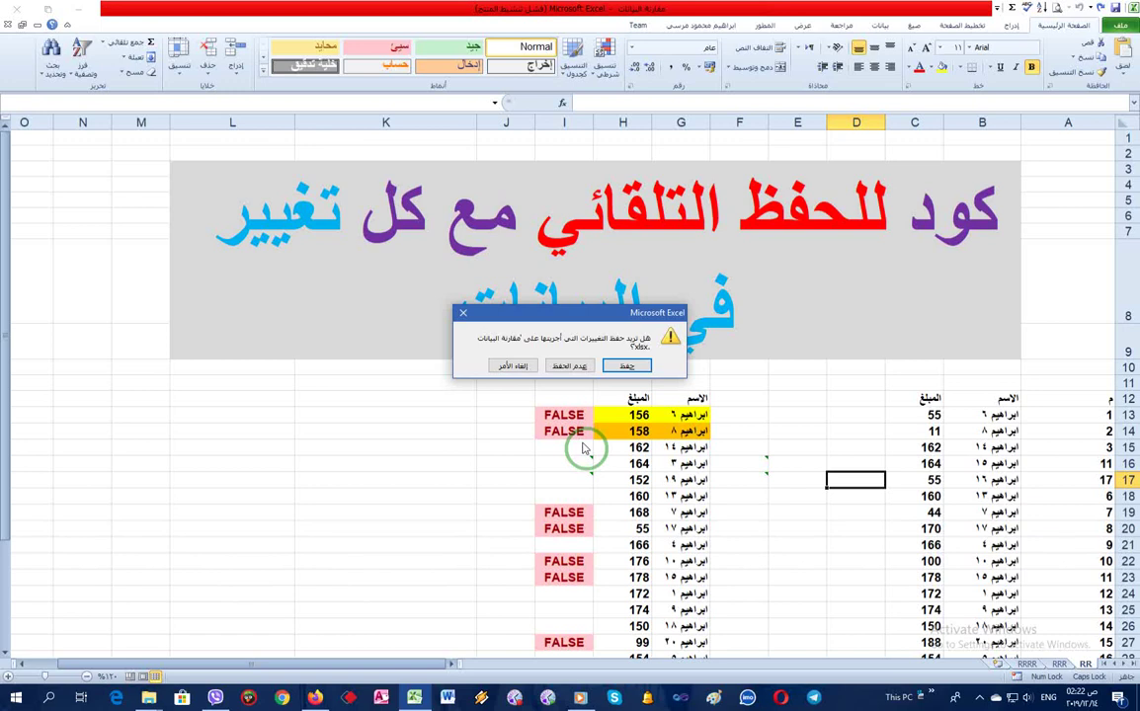
{"action": "left_click", "coordinate": [511, 367]}
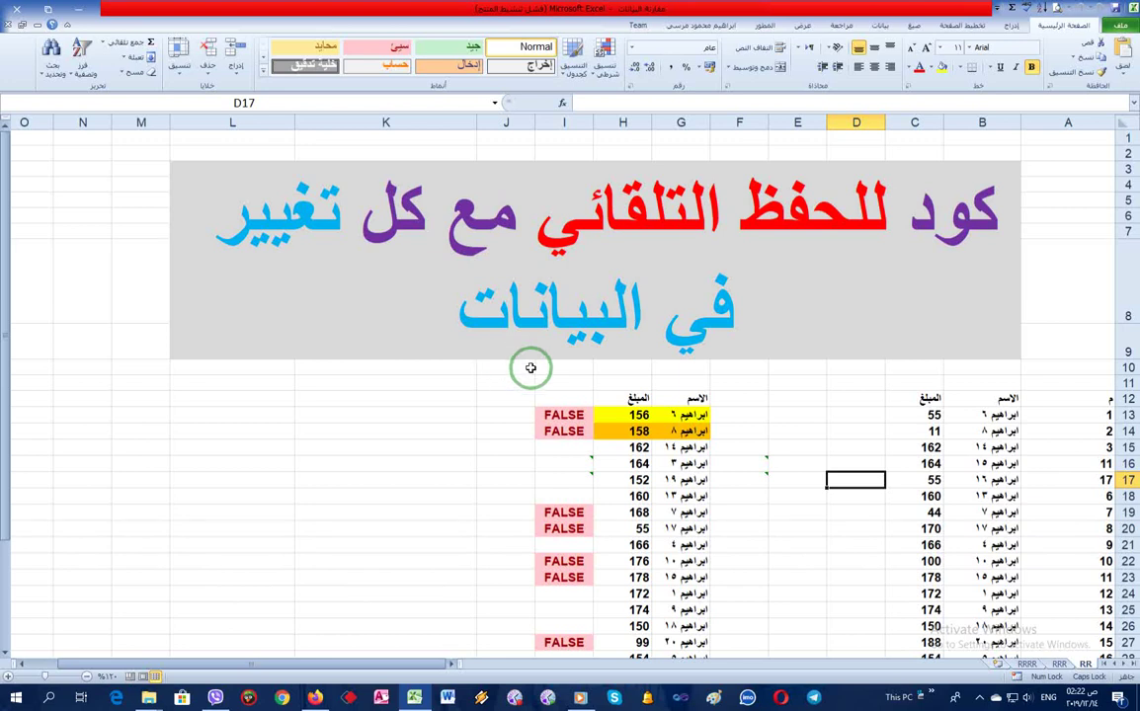
{"action": "left_click", "coordinate": [917, 429]}
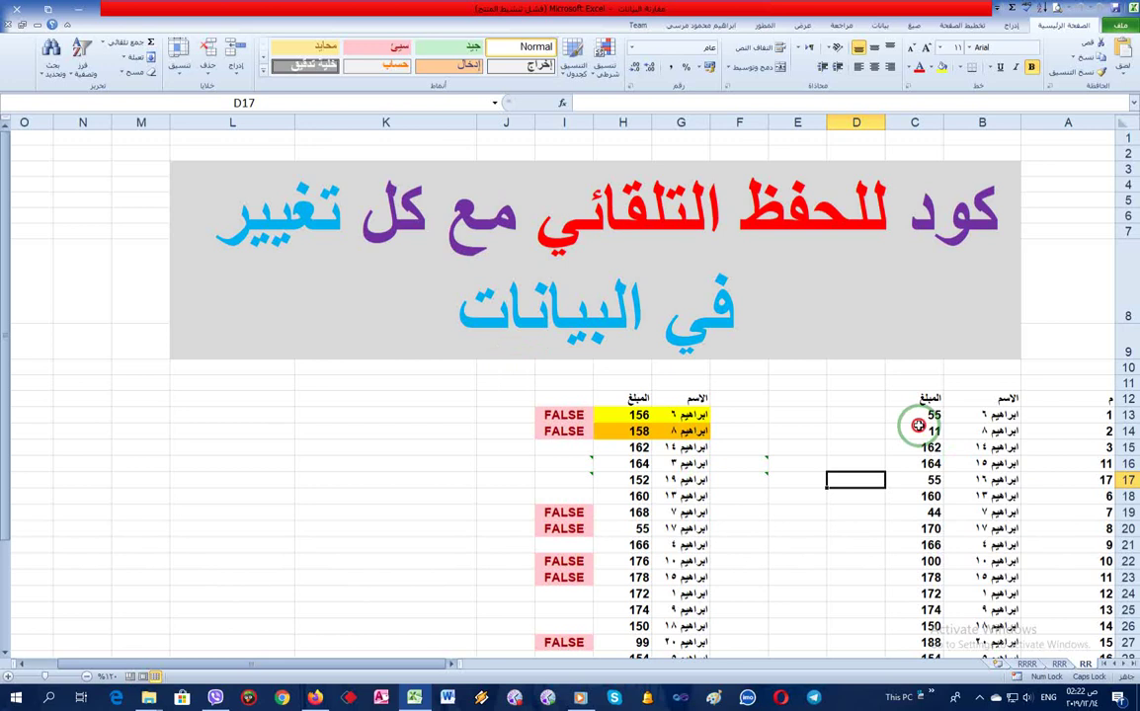
{"action": "left_click", "coordinate": [919, 416]}
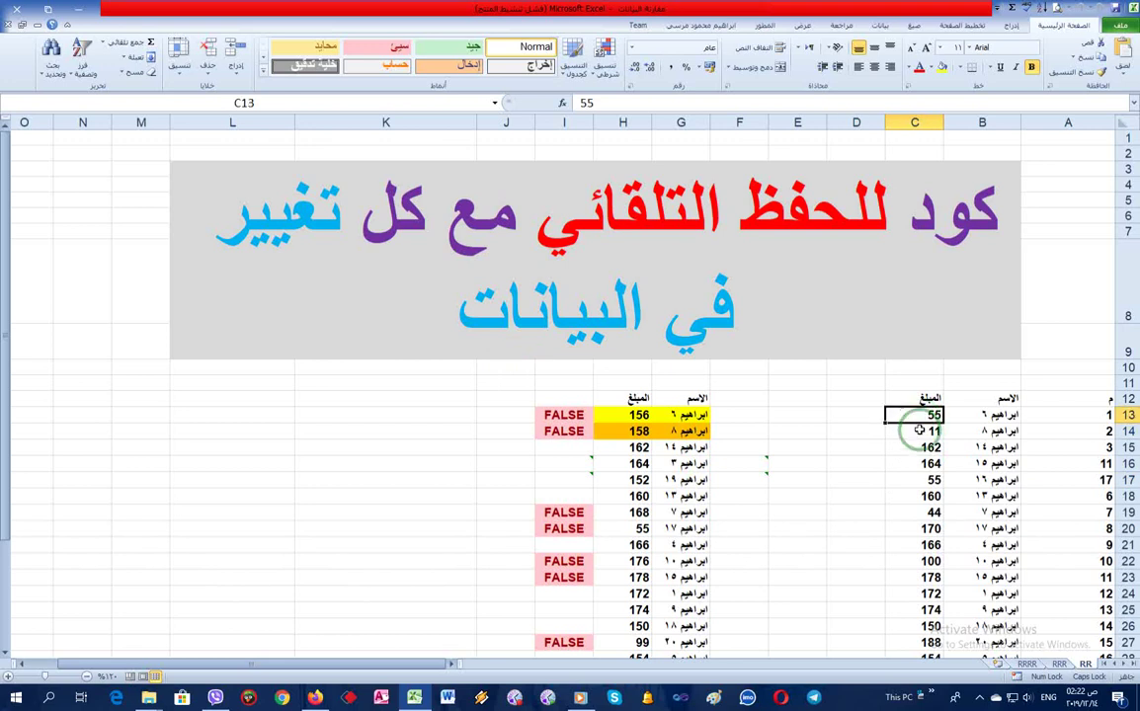
{"action": "left_click", "coordinate": [919, 431]}
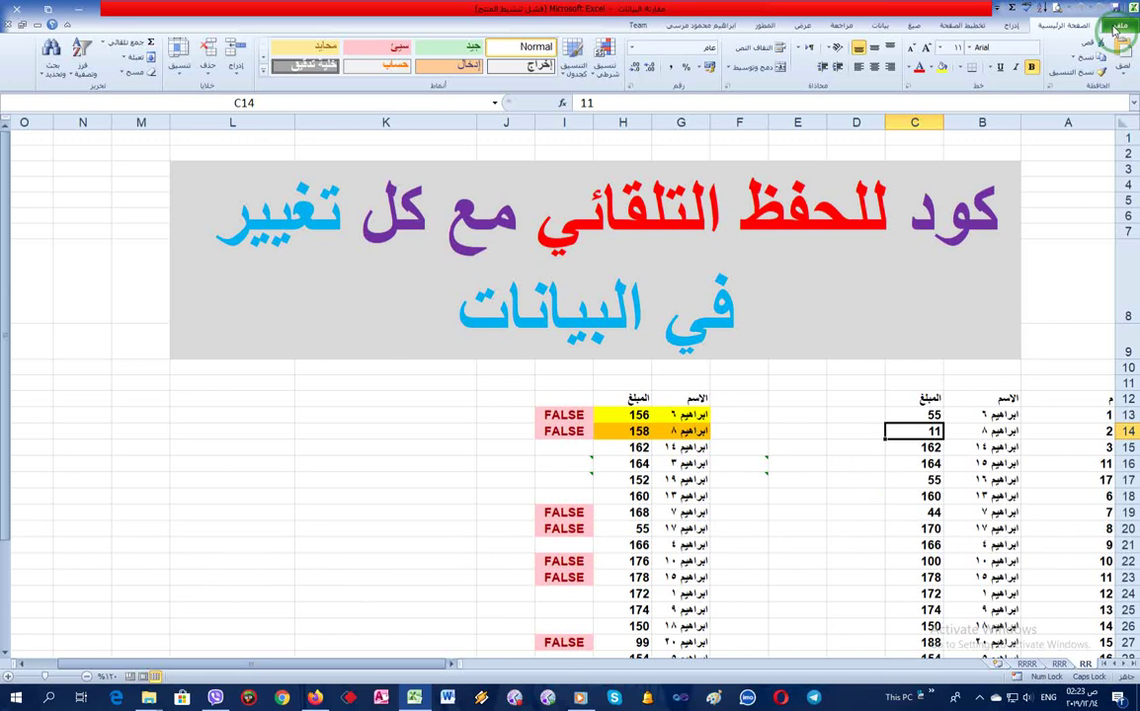
Go to the File backstage and bring up Excel Options
{"action": "left_click", "coordinate": [1119, 28]}
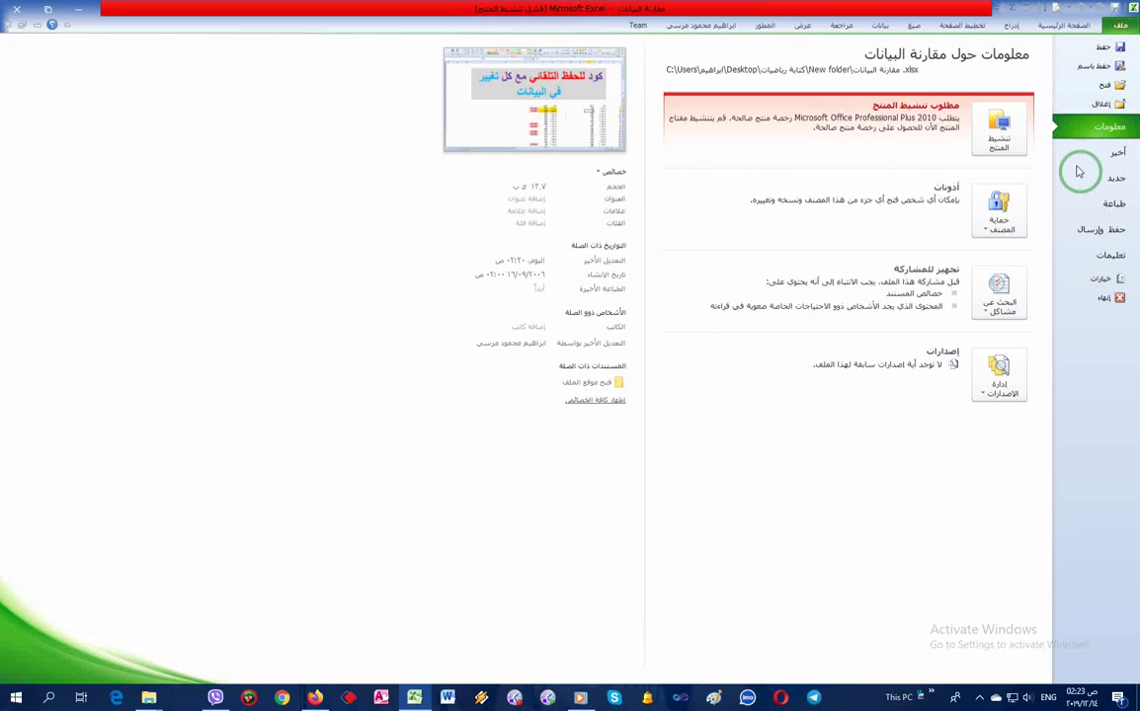
{"action": "left_click", "coordinate": [1102, 281]}
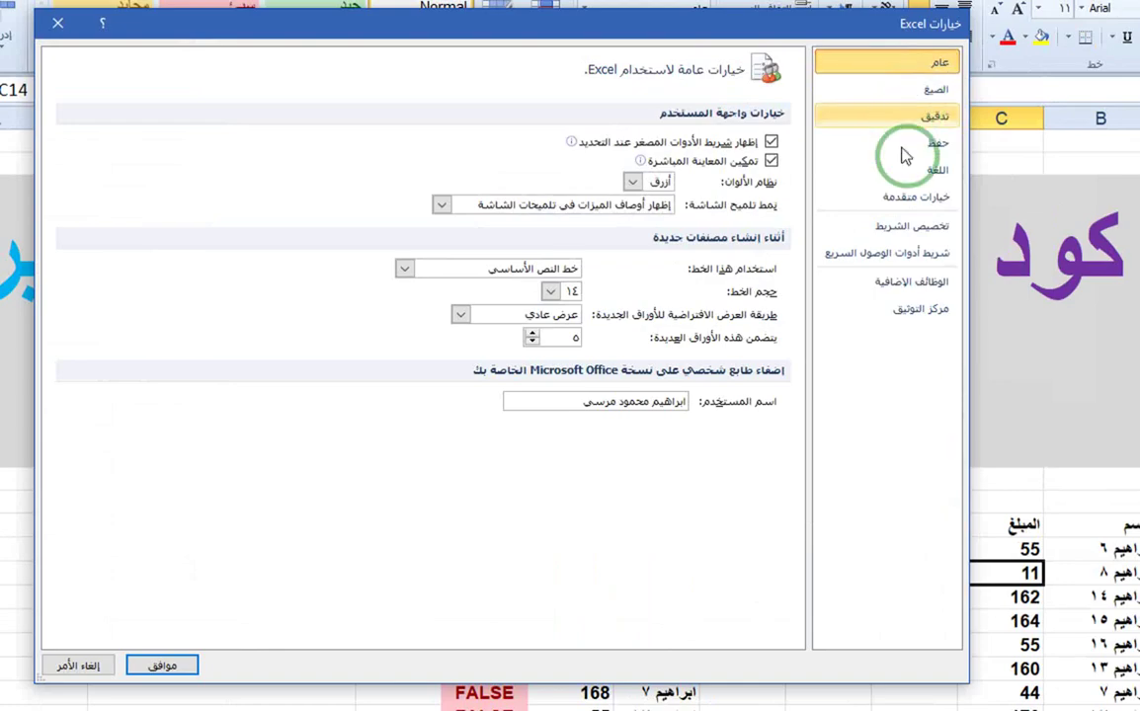
On the Save page, keep AutoRecover enabled and lower its interval from 10 to 1 minute
{"action": "left_click", "coordinate": [907, 148]}
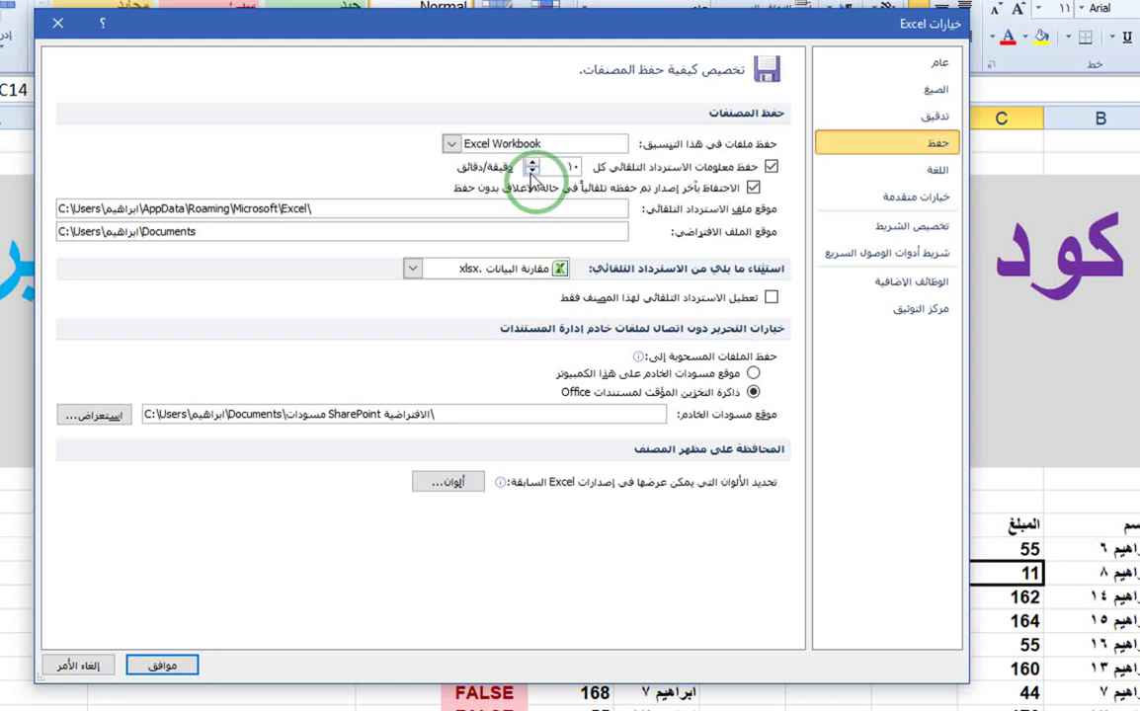
{"action": "left_click", "coordinate": [531, 172]}
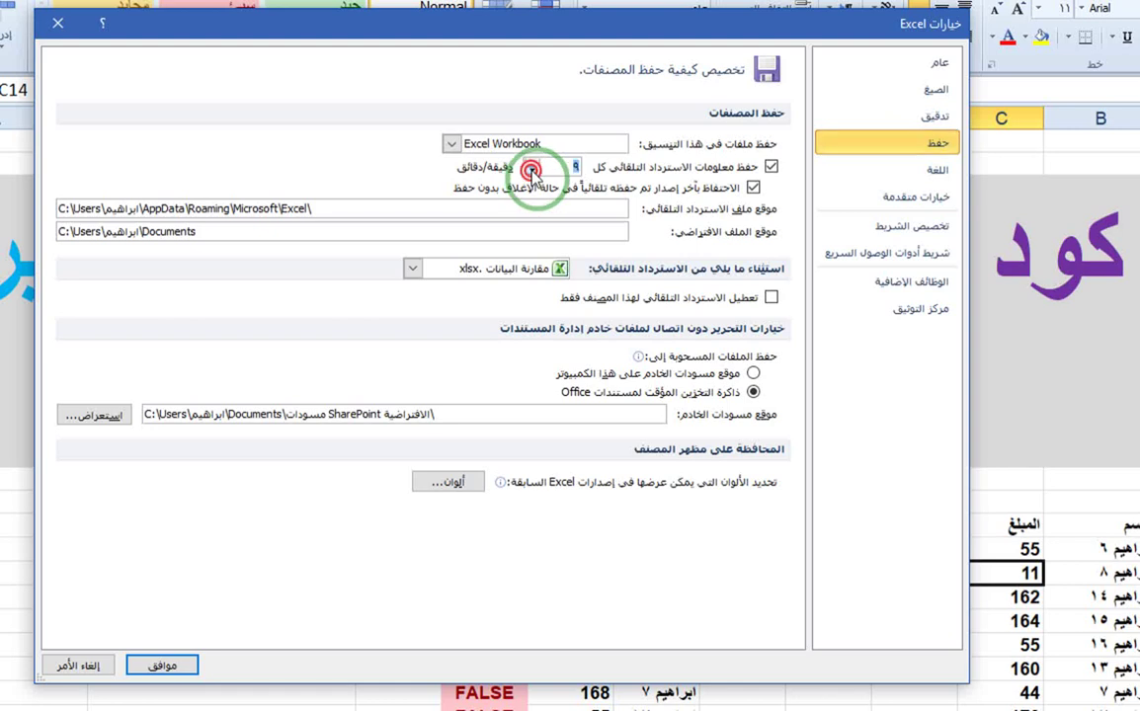
{"action": "left_click", "coordinate": [772, 167]}
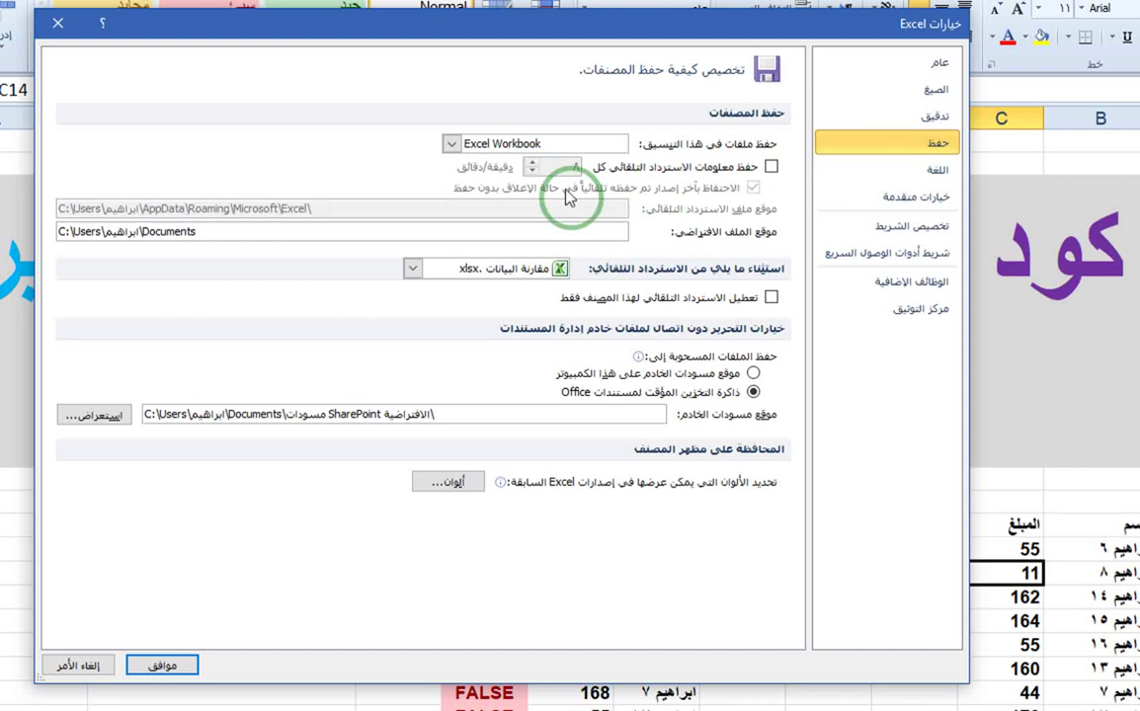
{"action": "left_click", "coordinate": [771, 168]}
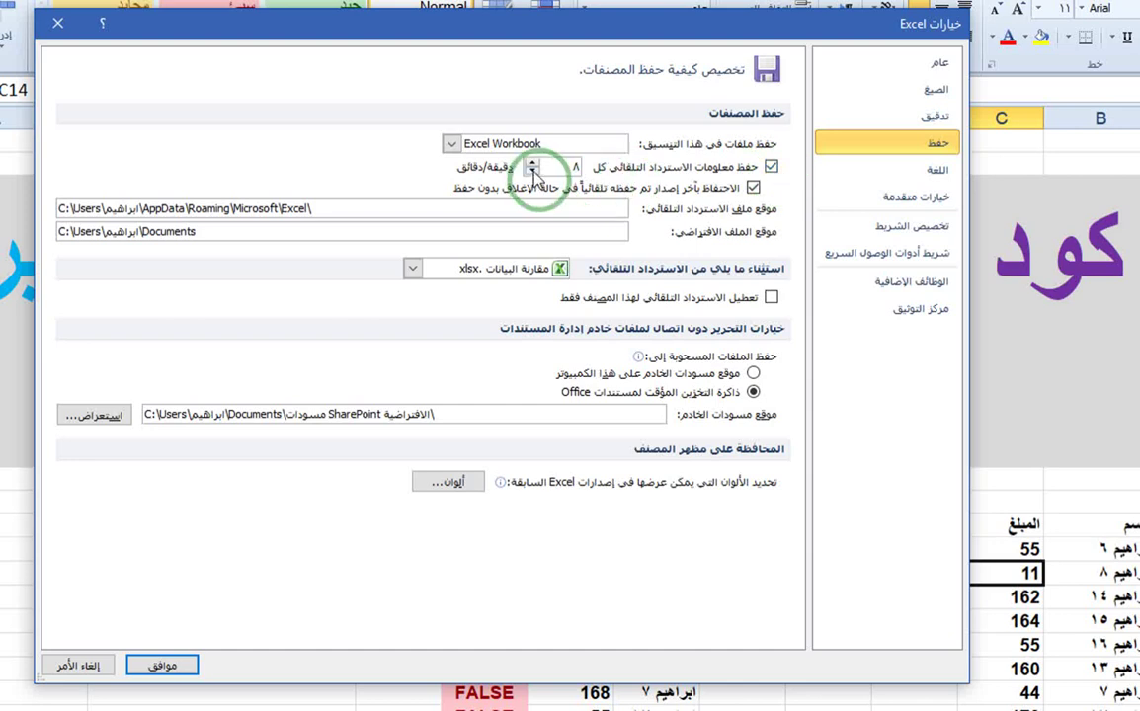
{"action": "left_click", "coordinate": [772, 170]}
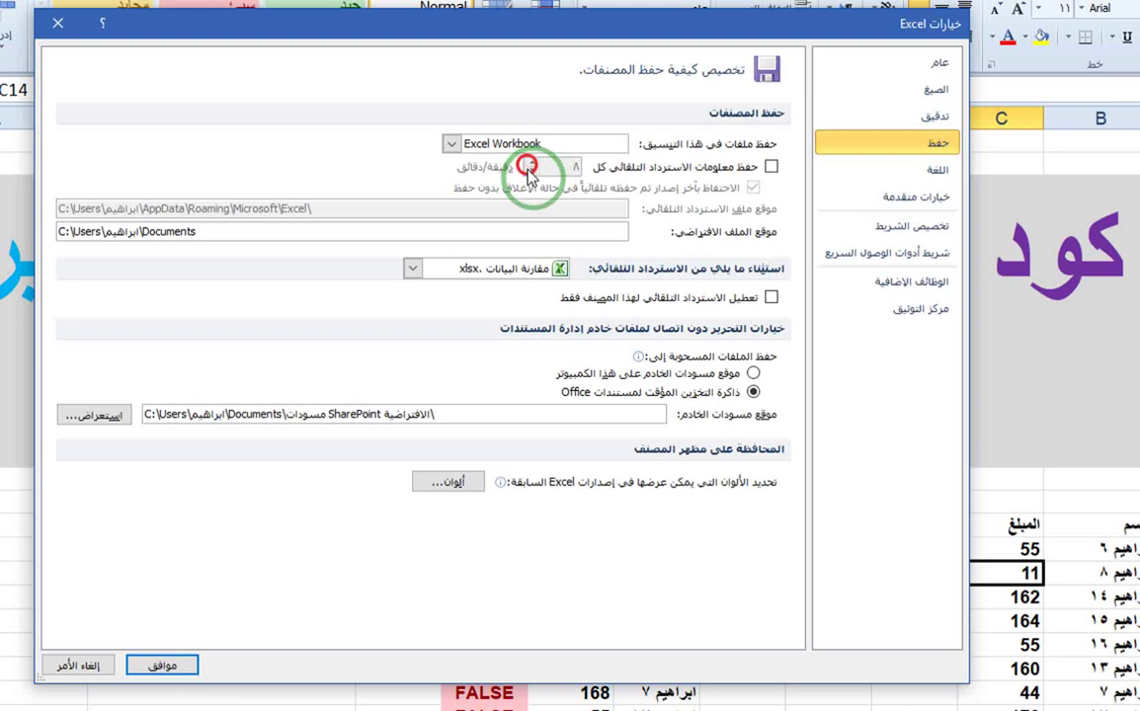
{"action": "left_click", "coordinate": [772, 168]}
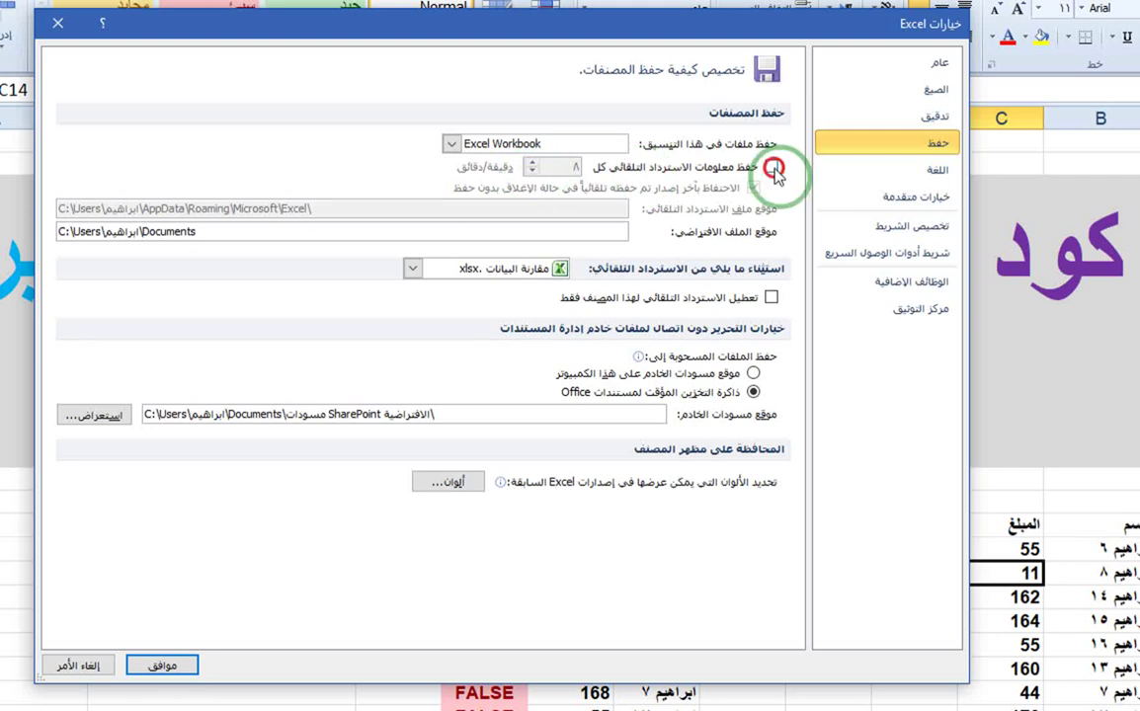
{"action": "left_click", "coordinate": [534, 167]}
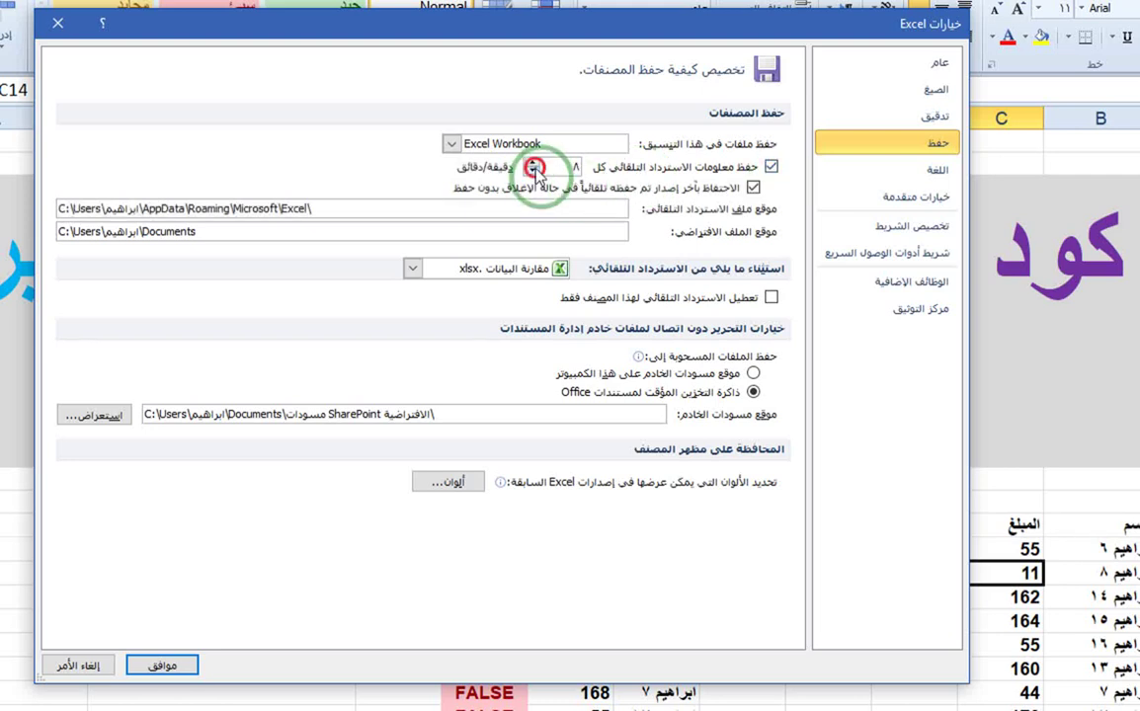
{"action": "left_click", "coordinate": [533, 168]}
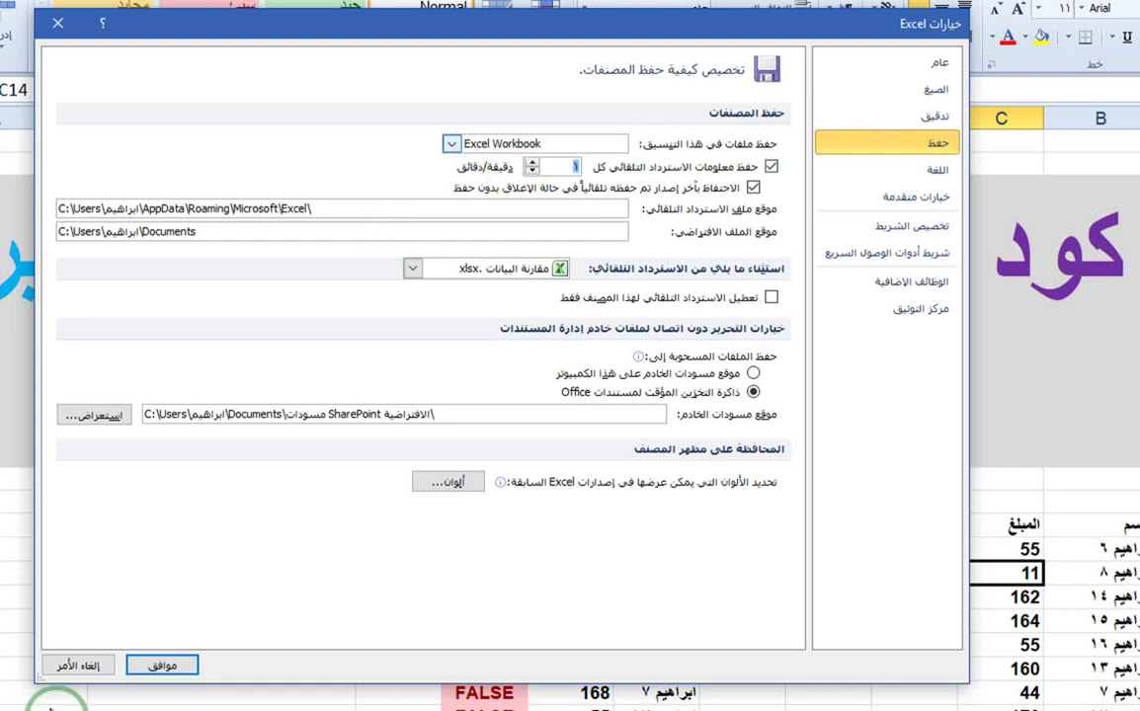
Cancel Excel Options, discarding the 1-minute AutoRecover change
{"action": "left_click", "coordinate": [95, 664]}
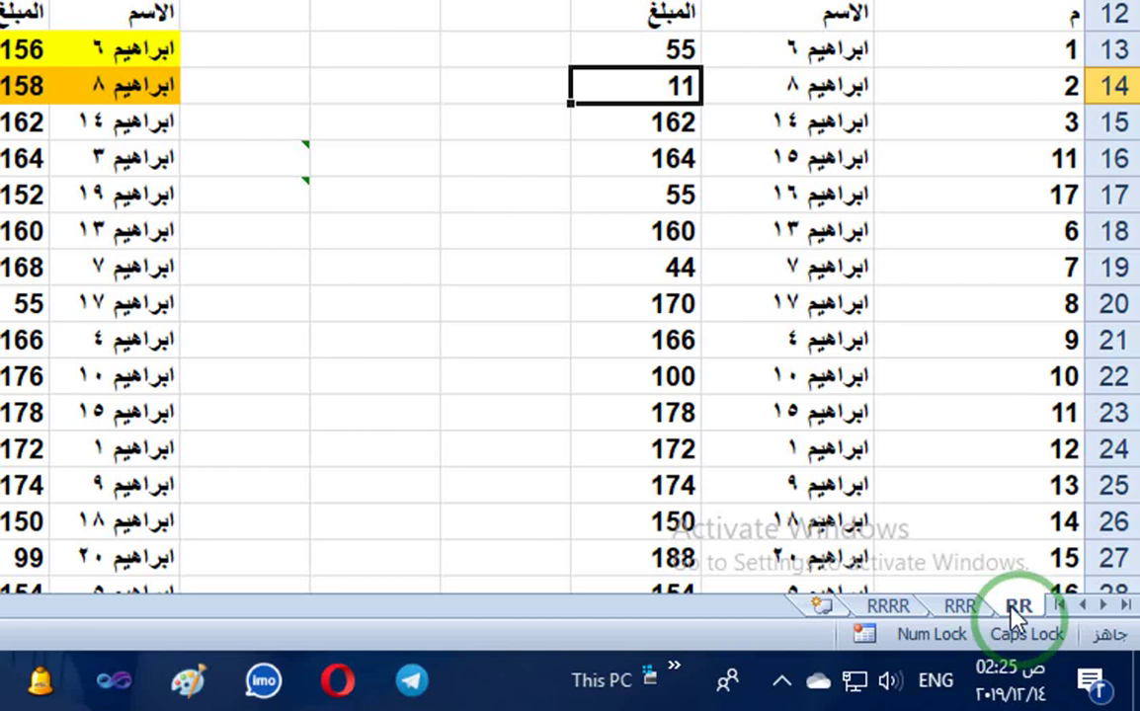
{"action": "right_click", "coordinate": [1011, 606]}
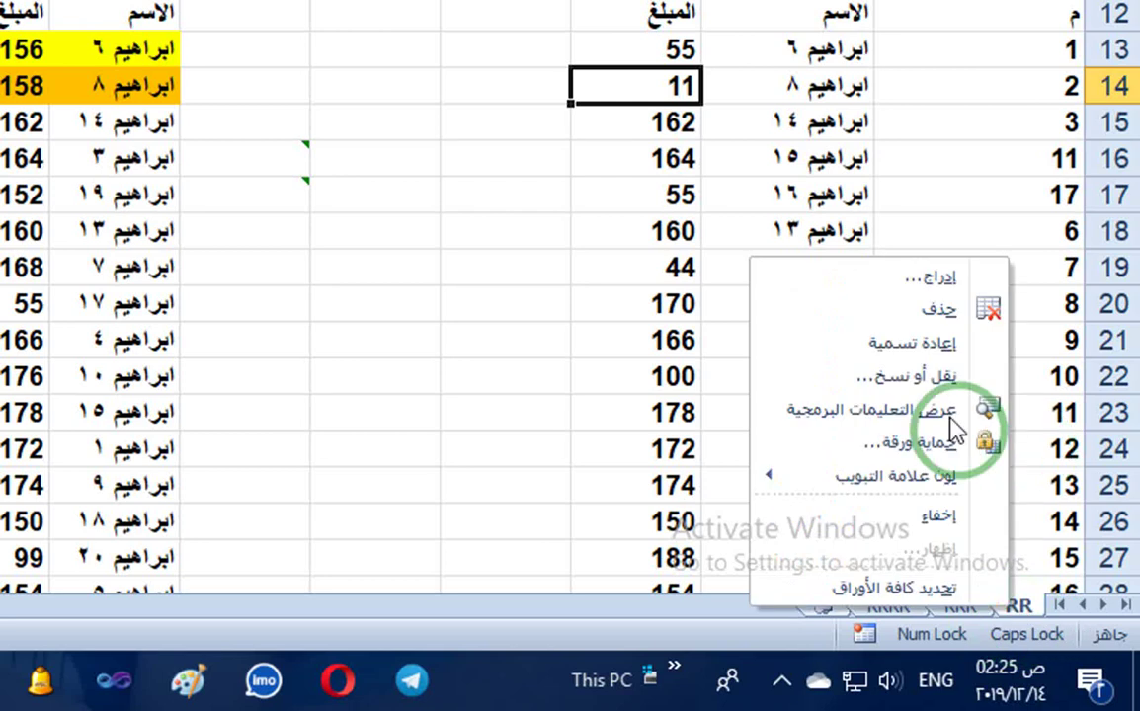
{"action": "left_click", "coordinate": [861, 423]}
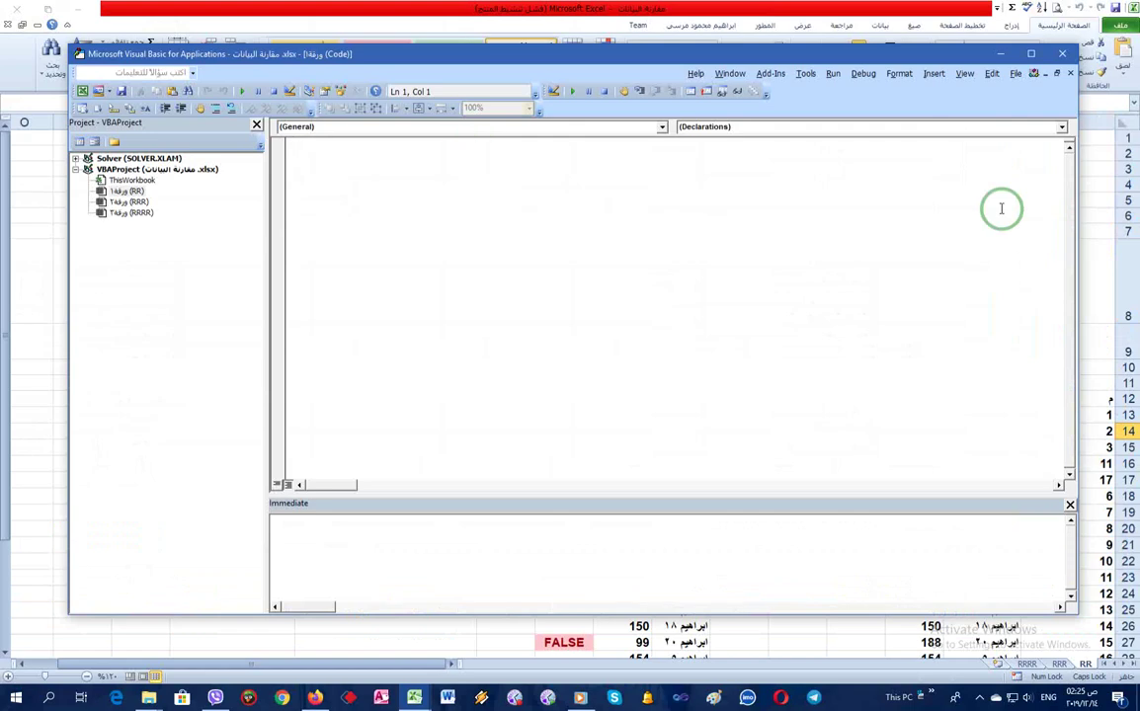
{"action": "left_click", "coordinate": [1062, 53]}
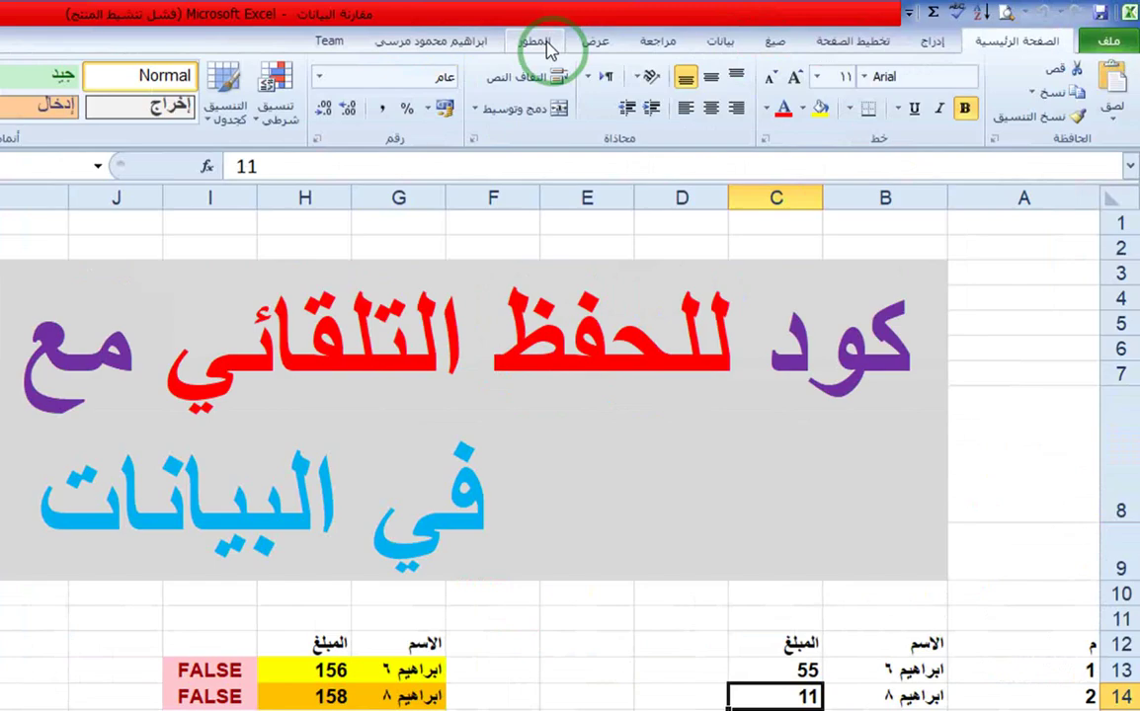
Launch the Visual Basic editor from the Developer tab, then close it to return to sheet RR
{"action": "left_click", "coordinate": [535, 43]}
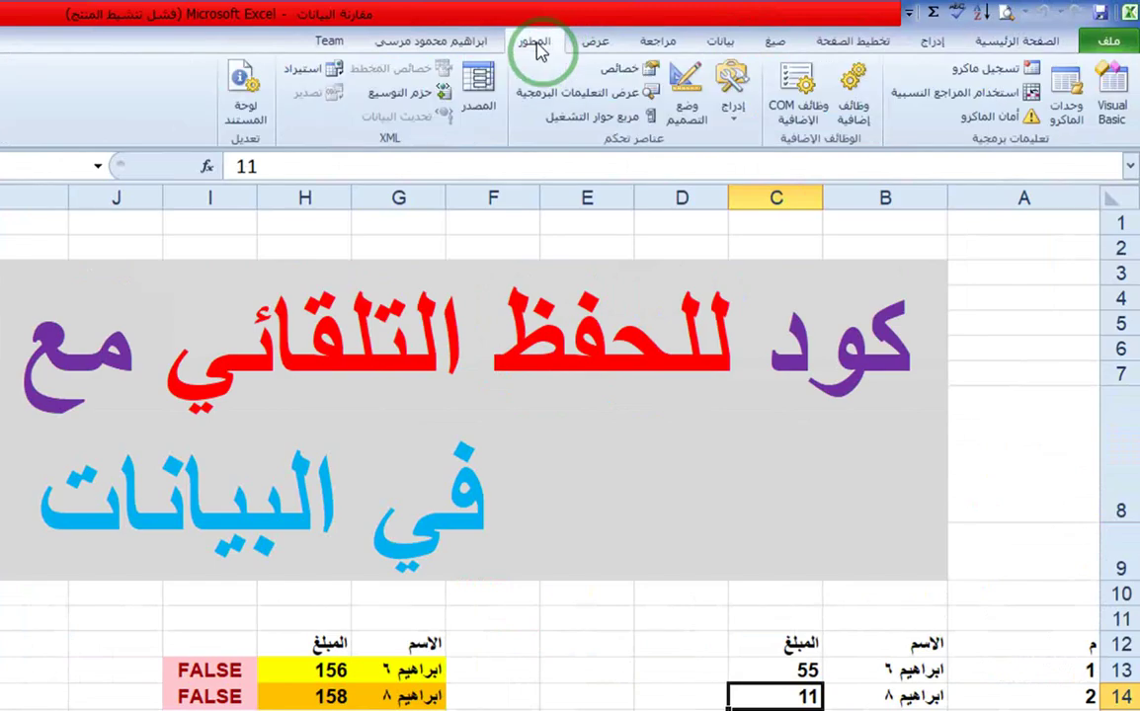
{"action": "left_click", "coordinate": [1118, 96]}
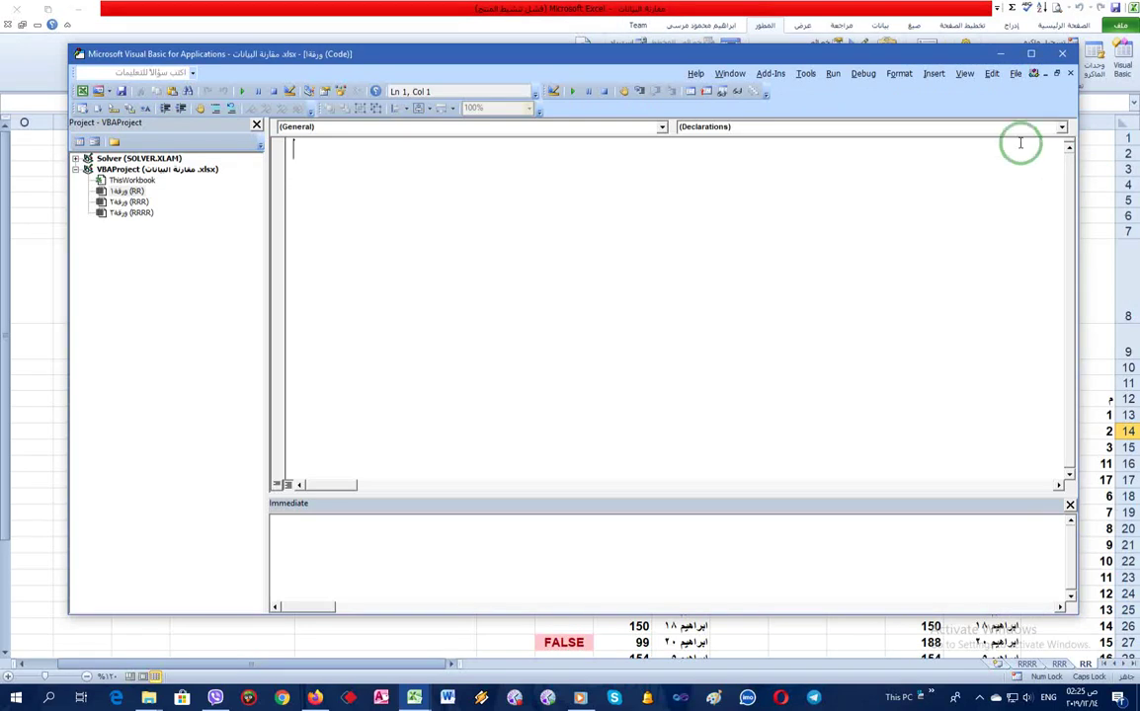
{"action": "left_click", "coordinate": [1062, 54]}
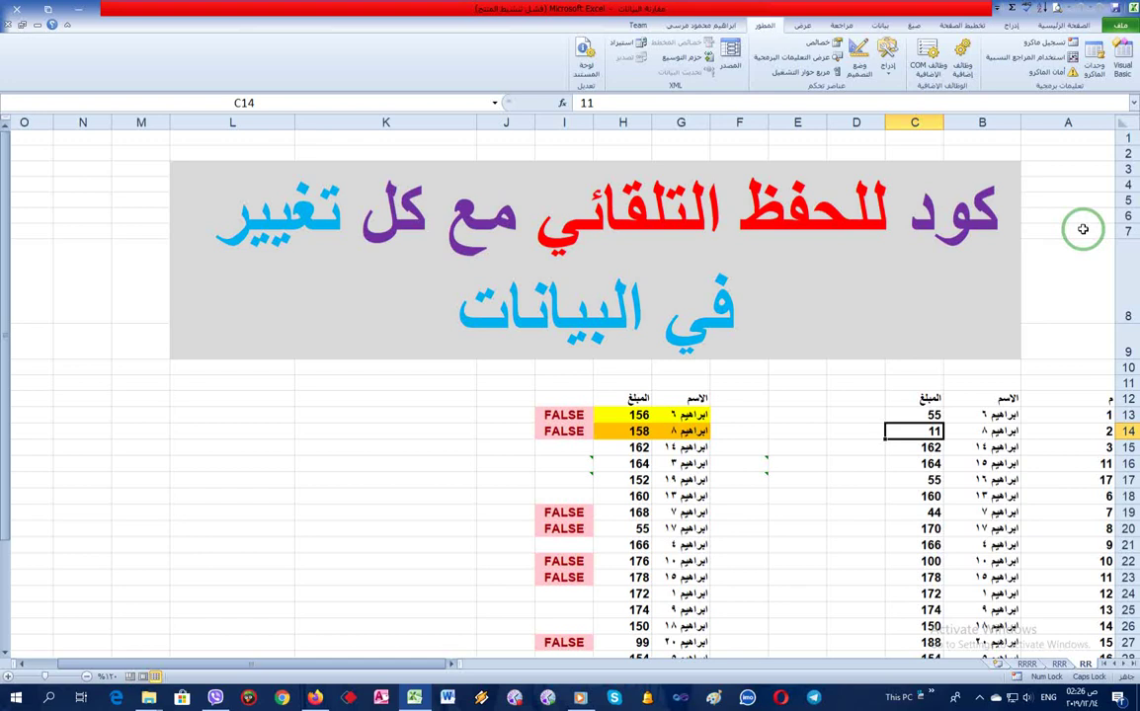
{"action": "key", "text": "alt"}
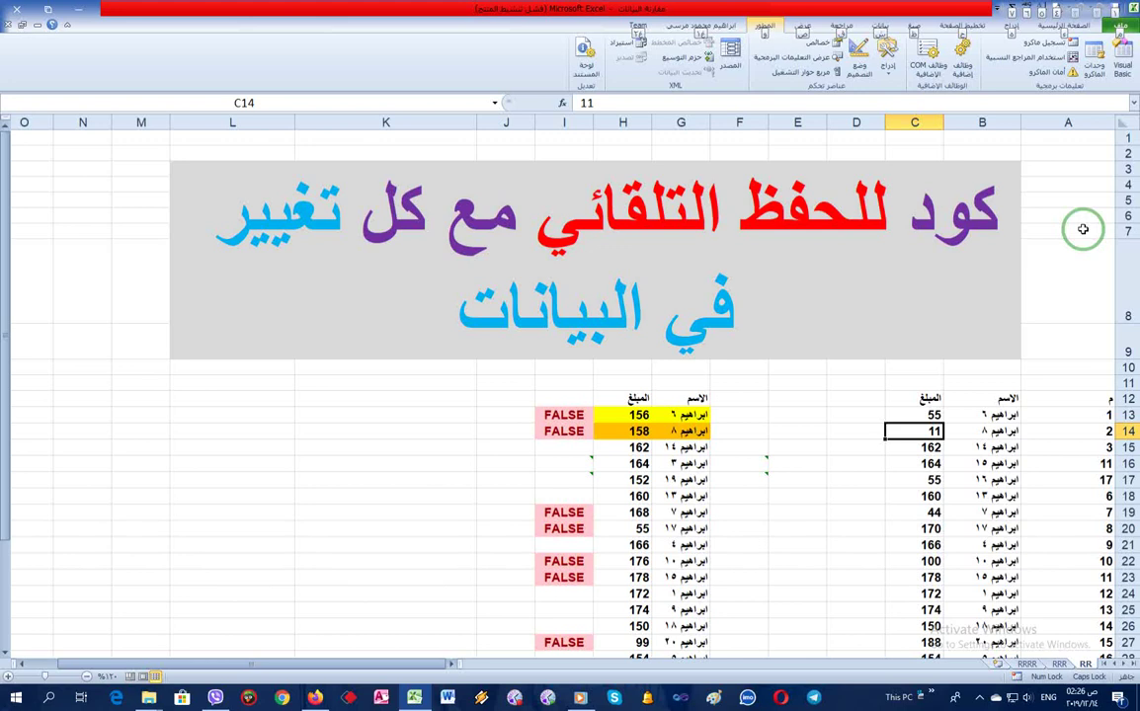
Return to the editor with Alt+F11 and pick Worksheet in the Object list to create a SelectionChange stub
{"action": "key", "text": "alt+F11"}
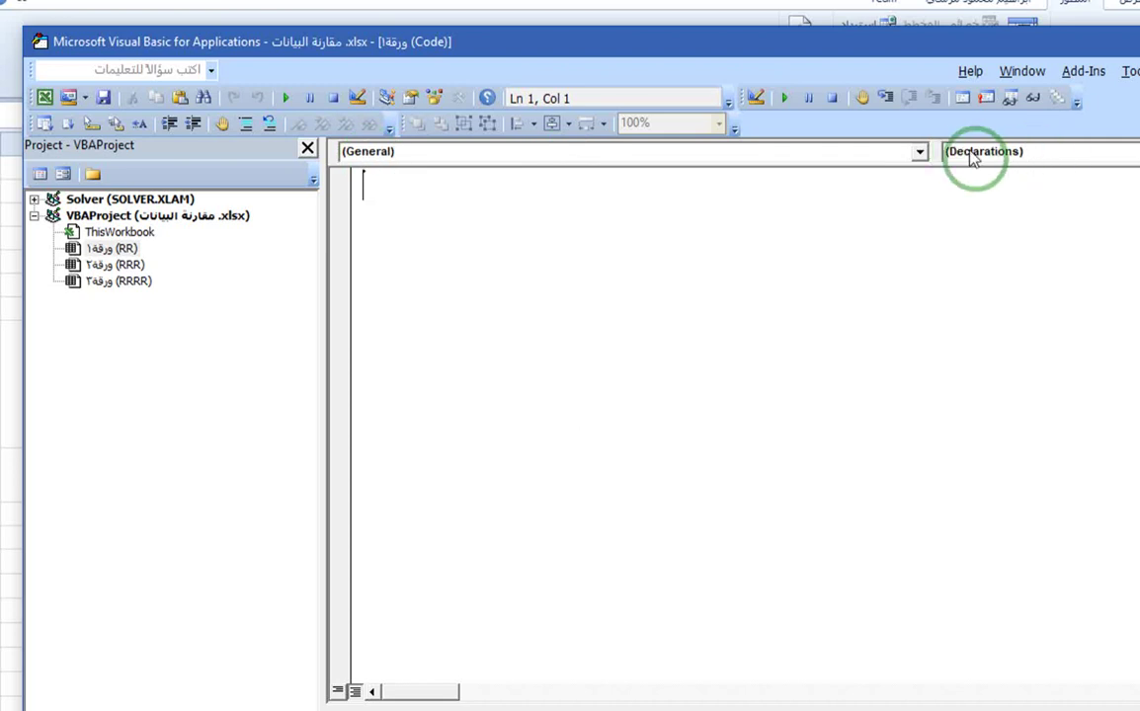
{"action": "left_click", "coordinate": [920, 153]}
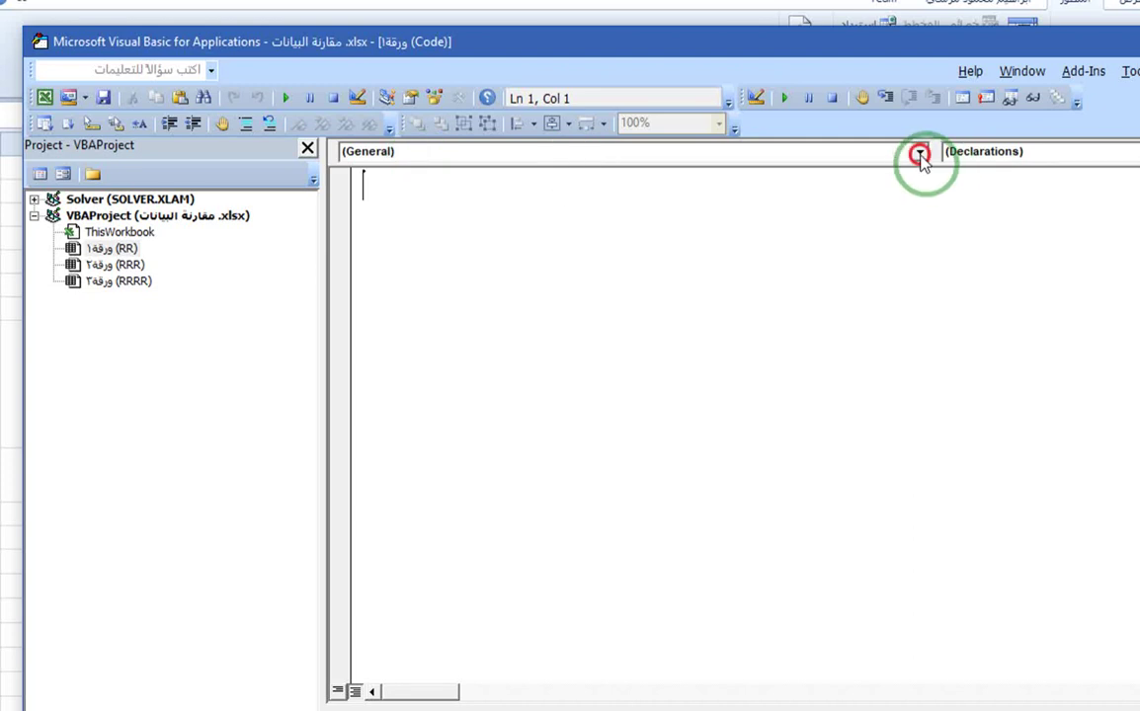
{"action": "left_click", "coordinate": [770, 187]}
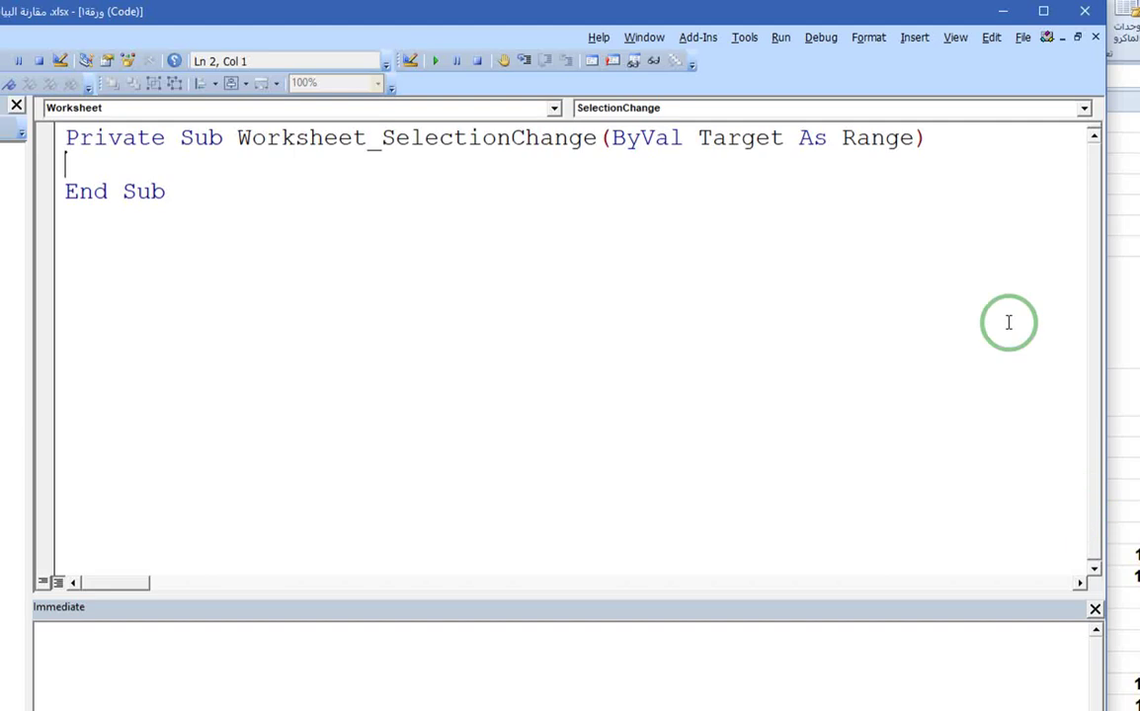
Insert a Worksheet_Change procedure and delete the unwanted SelectionChange stub
{"action": "left_click", "coordinate": [1084, 107]}
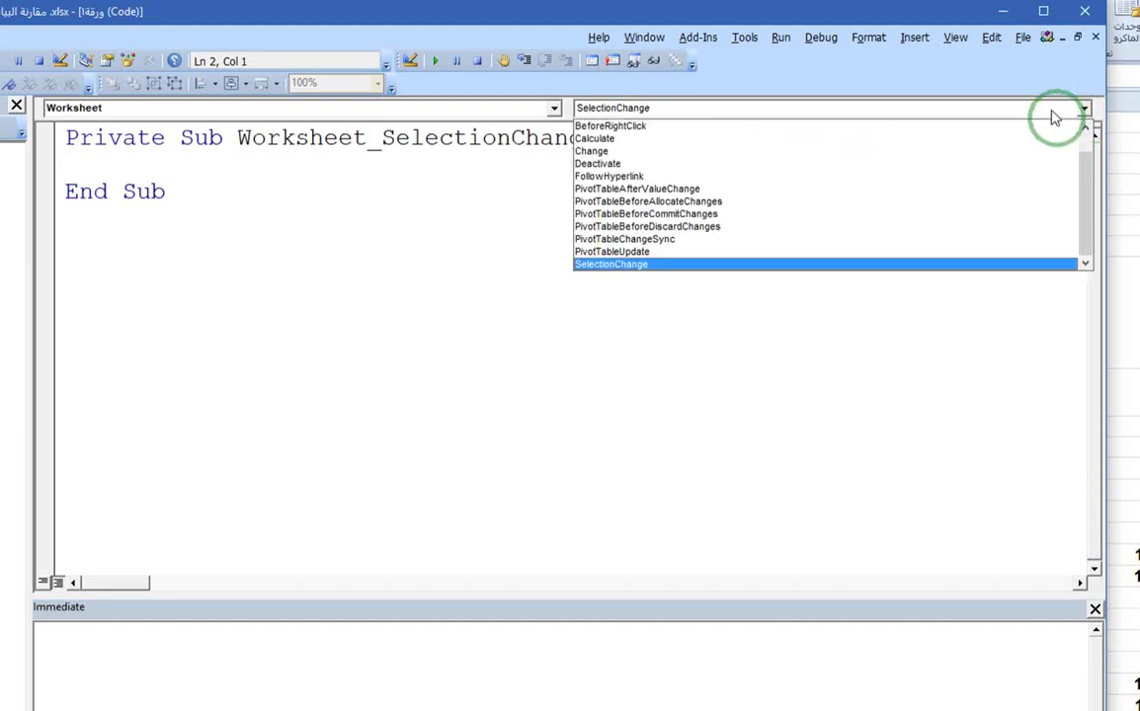
{"action": "left_click", "coordinate": [612, 153]}
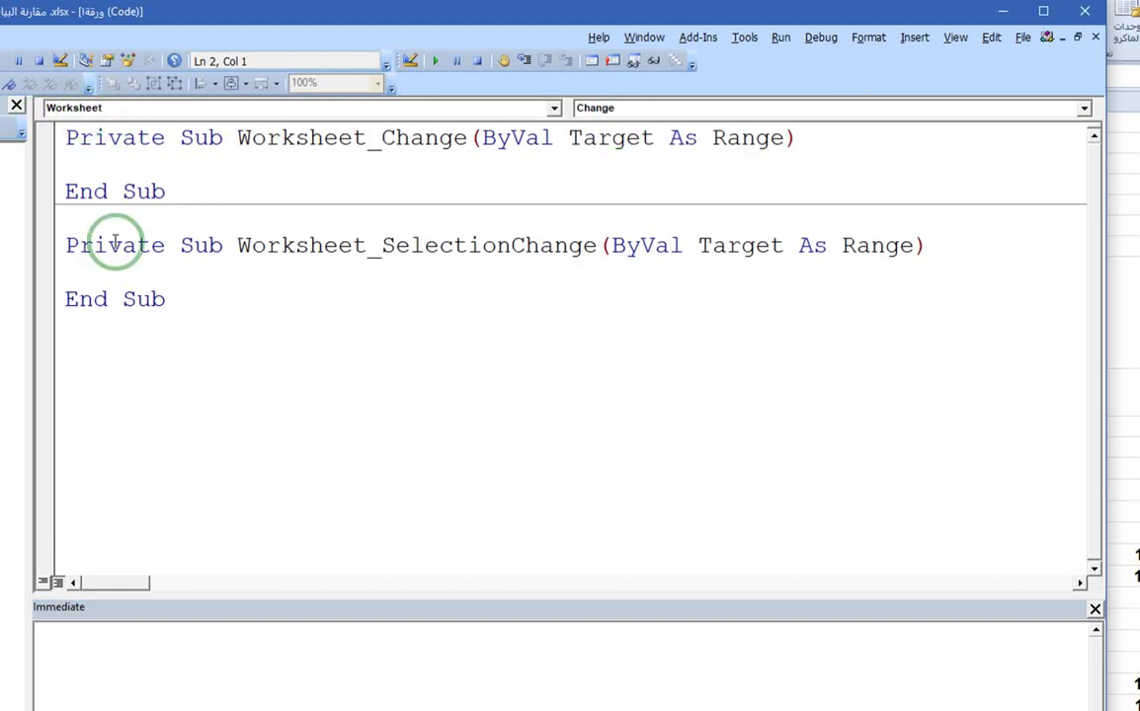
{"action": "left_click_drag", "start_coordinate": [193, 321], "coordinate": [109, 231]}
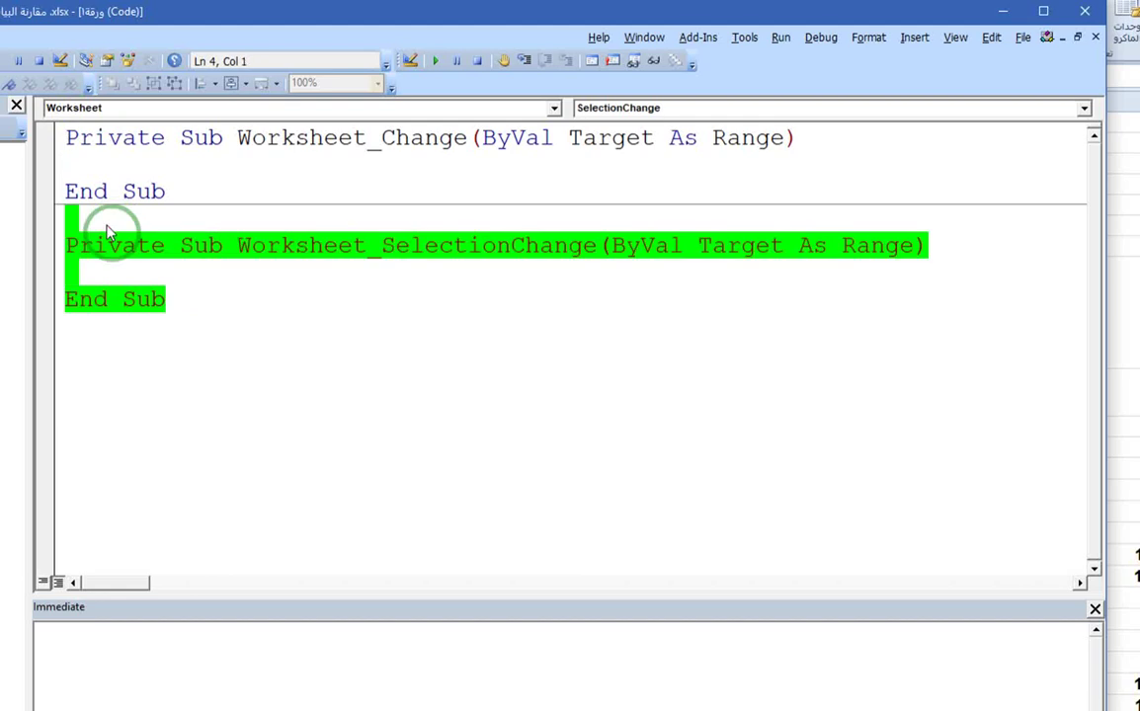
{"action": "key", "text": "Delete"}
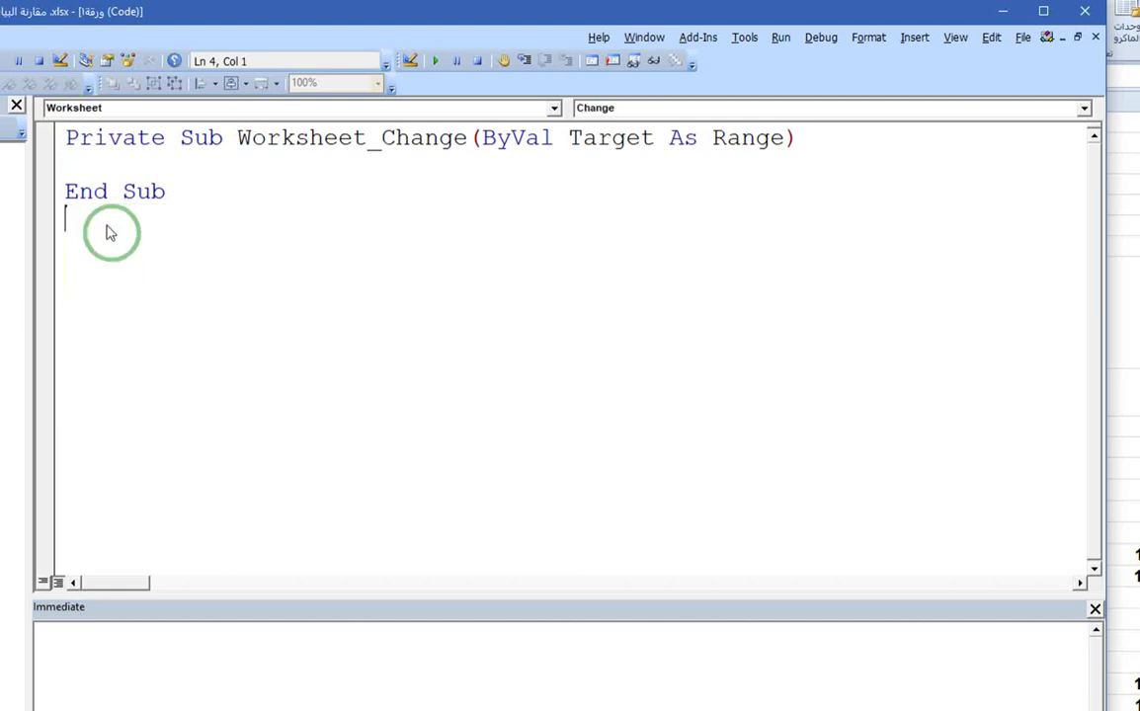
Paste the If Not Intersect(Target, A1:Z1000) … ThisWorkbook.Save code into Worksheet_Change
{"action": "left_click", "coordinate": [119, 166]}
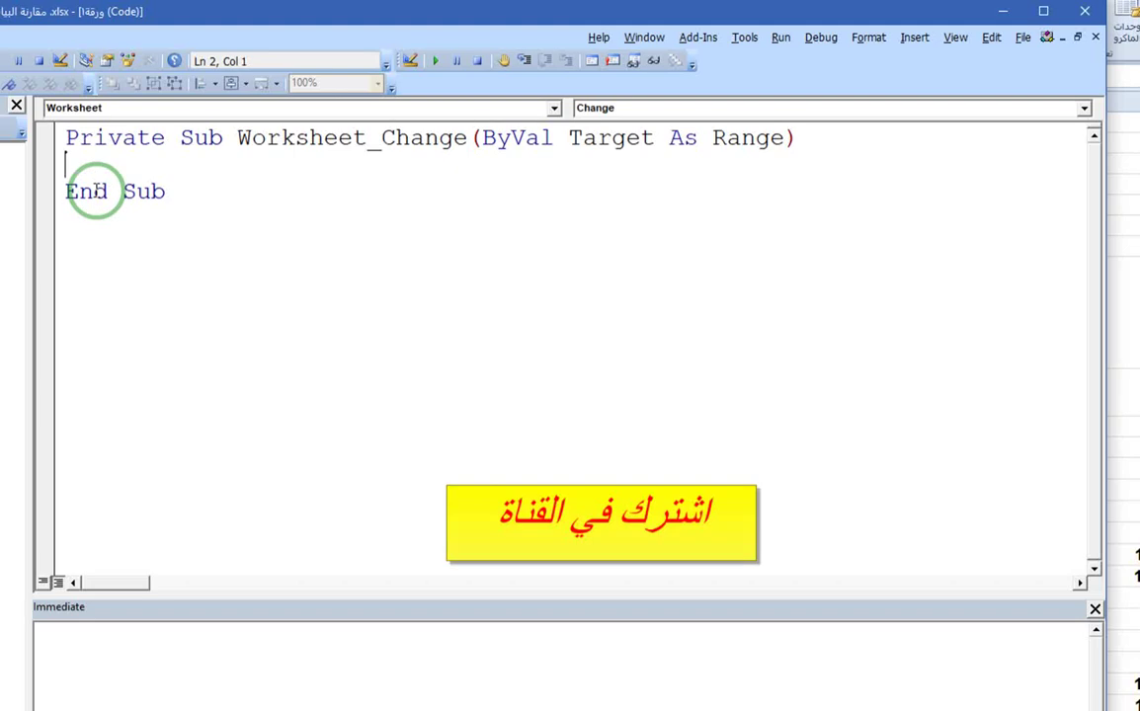
{"action": "type", "text": "If Not Intersect(Target, Me.Range(\"A1:Z1000\")) Is Nothing Then         ThisWorkbook.Save     End If"}
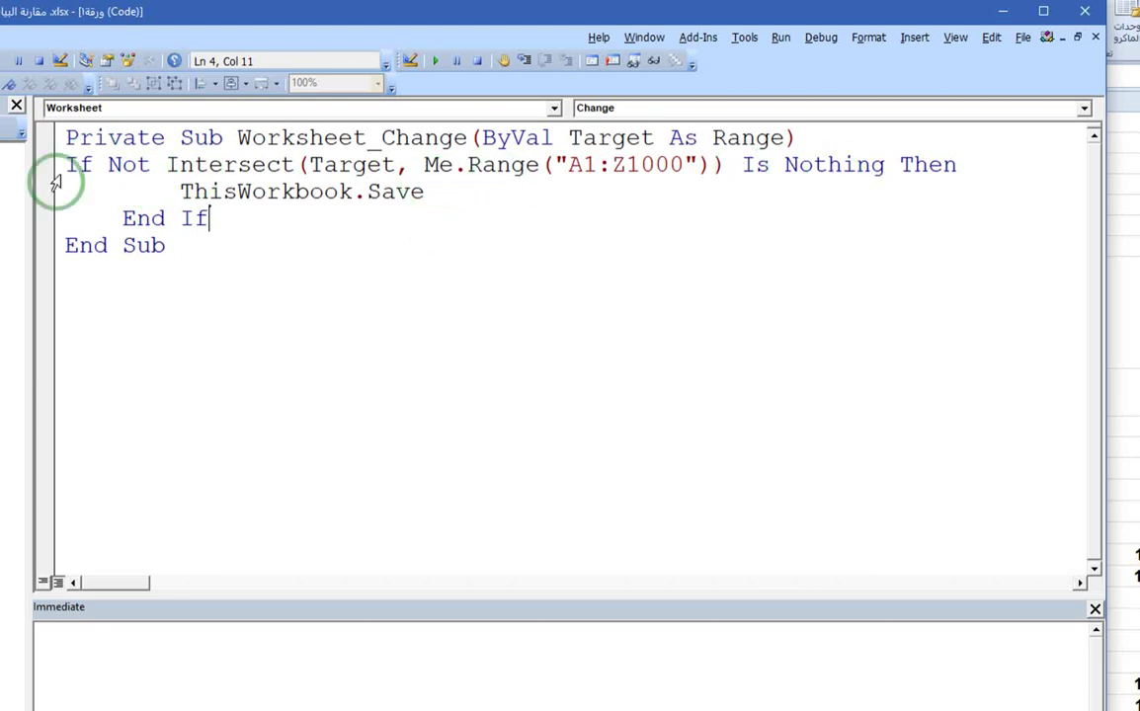
{"action": "left_click_drag", "start_coordinate": [70, 165], "coordinate": [96, 165]}
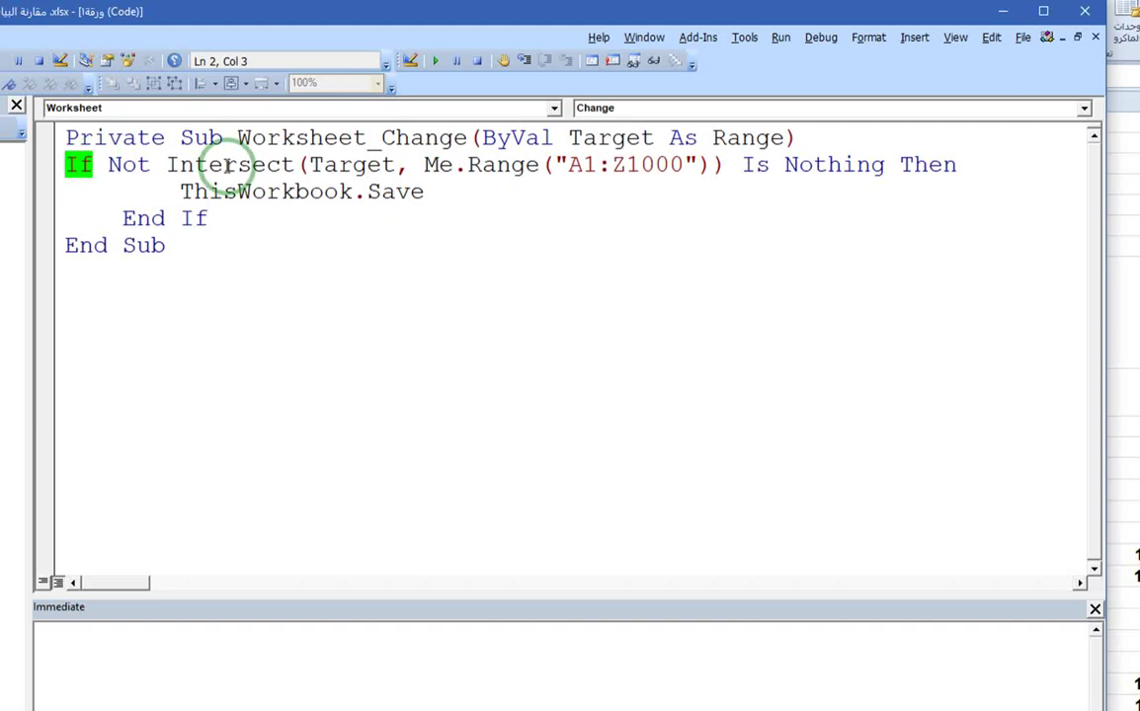
Highlight the Intersect test, Then, Not, ThisWorkbook.Save, If/End If and Sub lines to explain the code
{"action": "left_click_drag", "start_coordinate": [220, 165], "coordinate": [889, 173]}
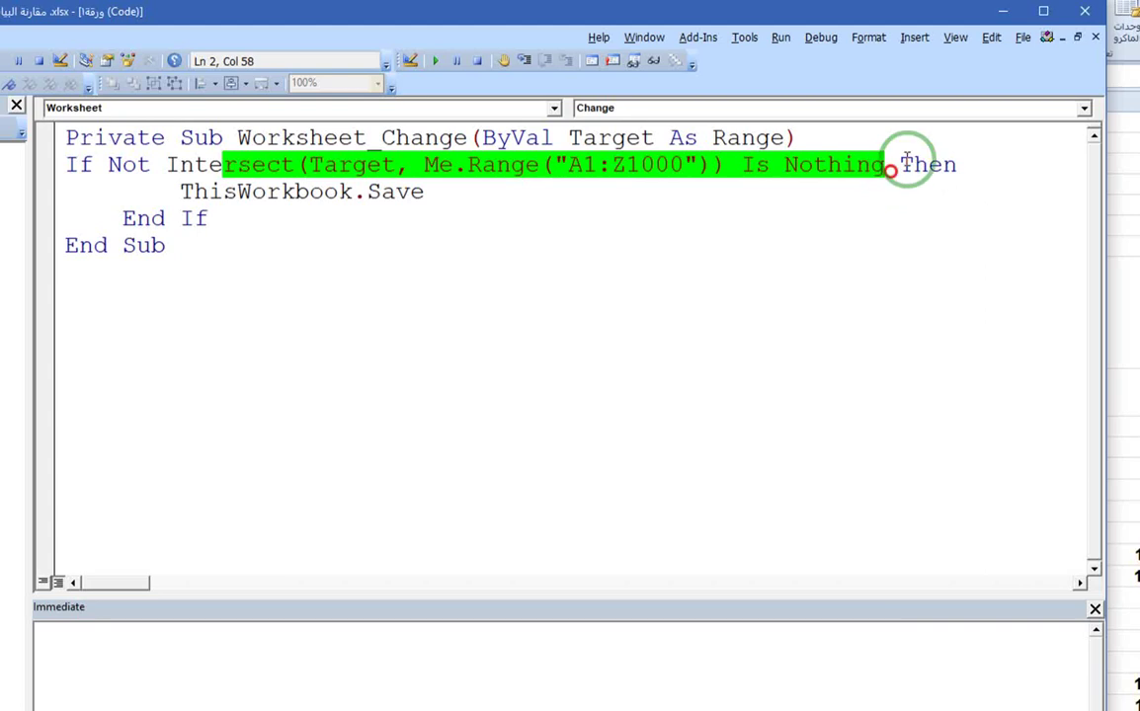
{"action": "double_click", "coordinate": [903, 165]}
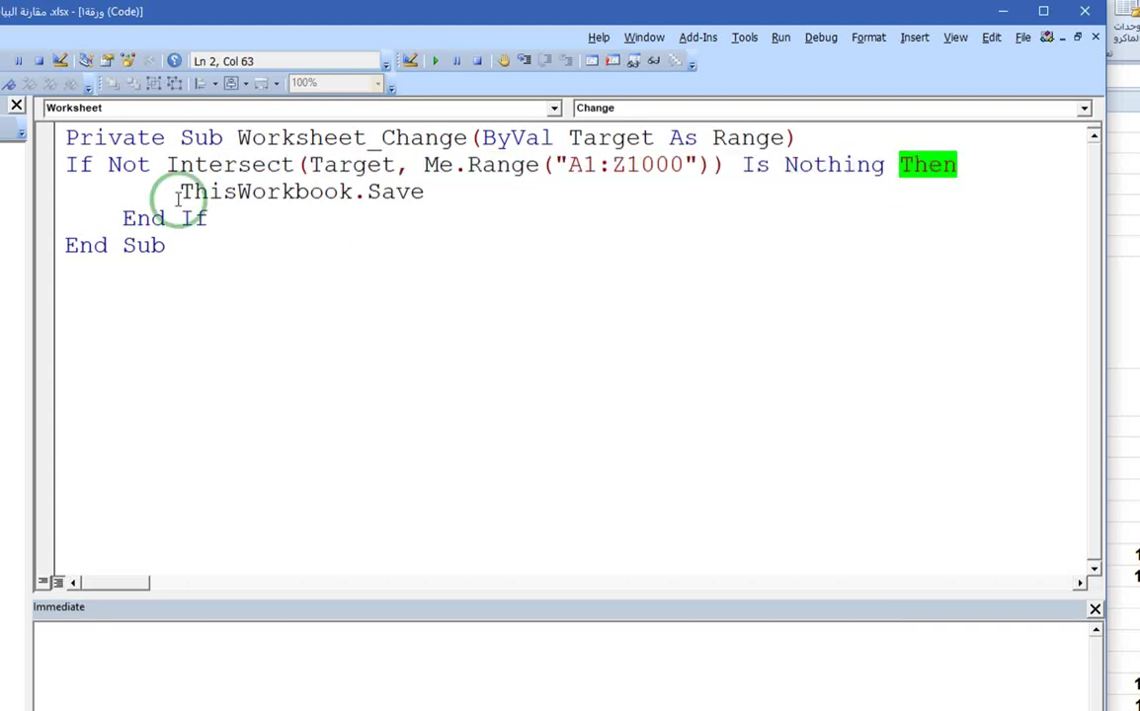
{"action": "left_click_drag", "start_coordinate": [179, 192], "coordinate": [428, 197]}
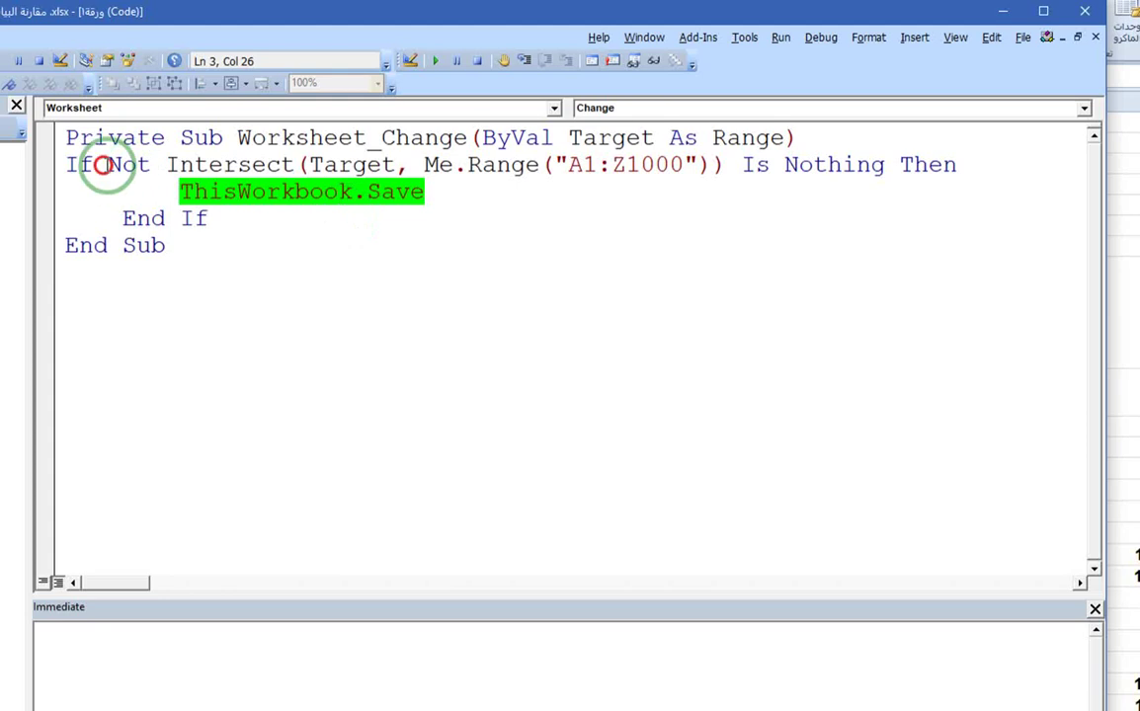
{"action": "left_click_drag", "start_coordinate": [105, 166], "coordinate": [150, 168]}
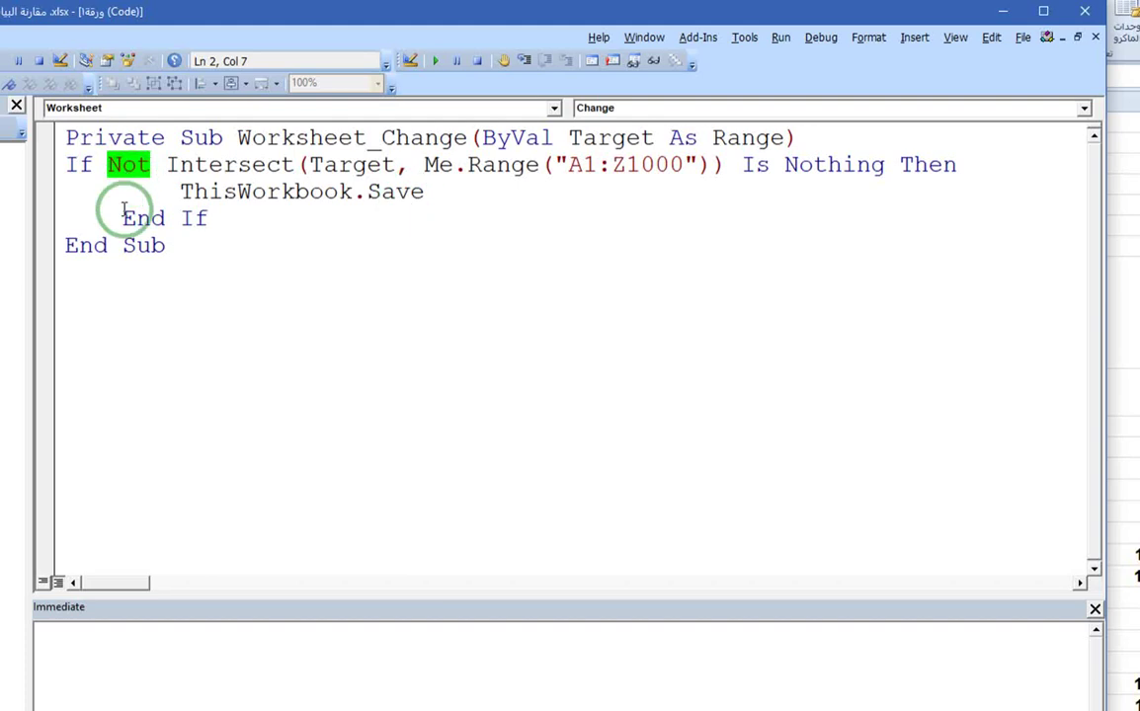
{"action": "double_click", "coordinate": [69, 165]}
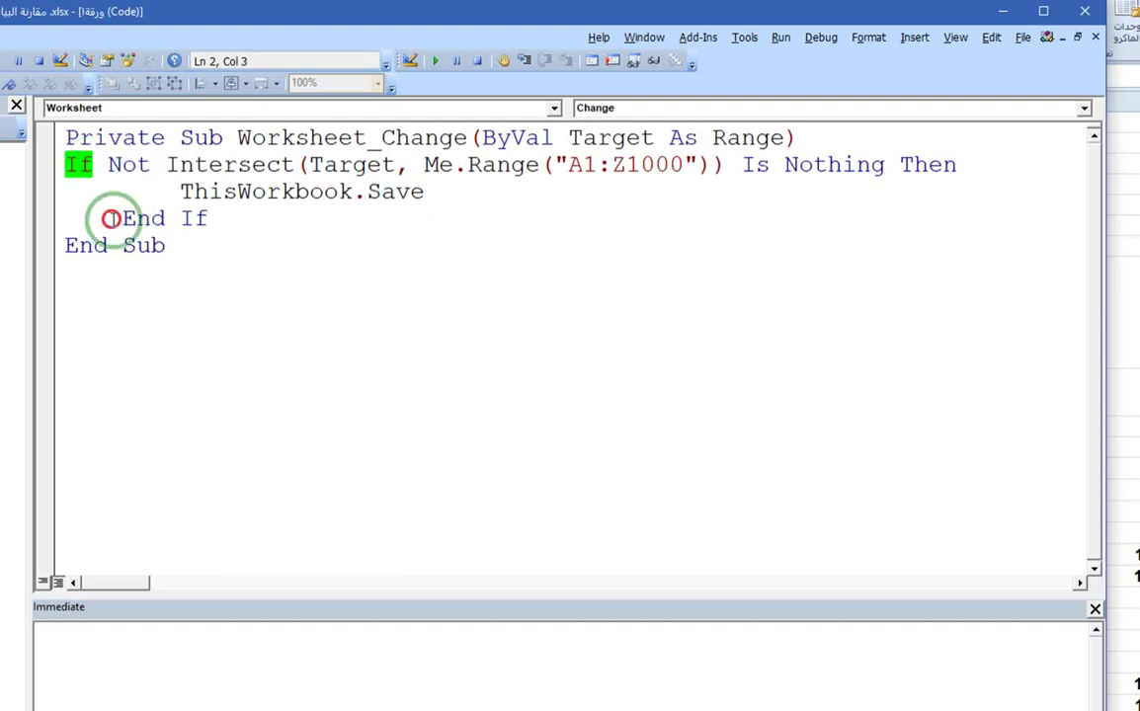
{"action": "left_click_drag", "start_coordinate": [112, 218], "coordinate": [225, 220]}
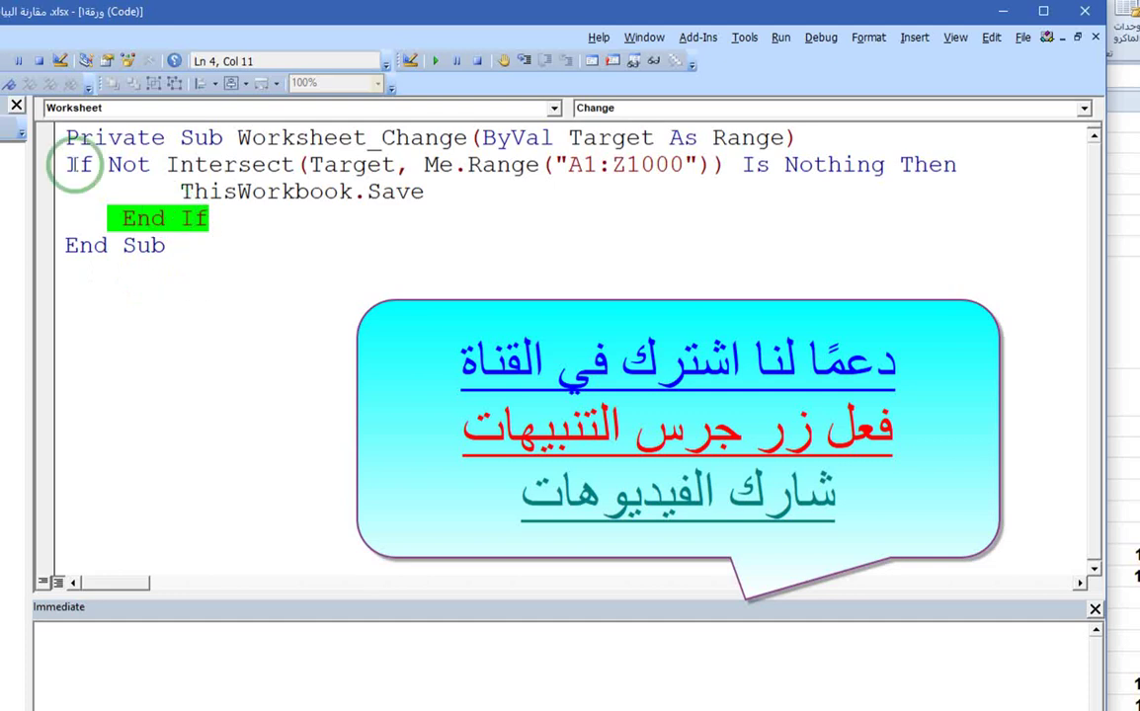
{"action": "left_click", "coordinate": [71, 164]}
{"action": "left_click", "coordinate": [133, 218]}
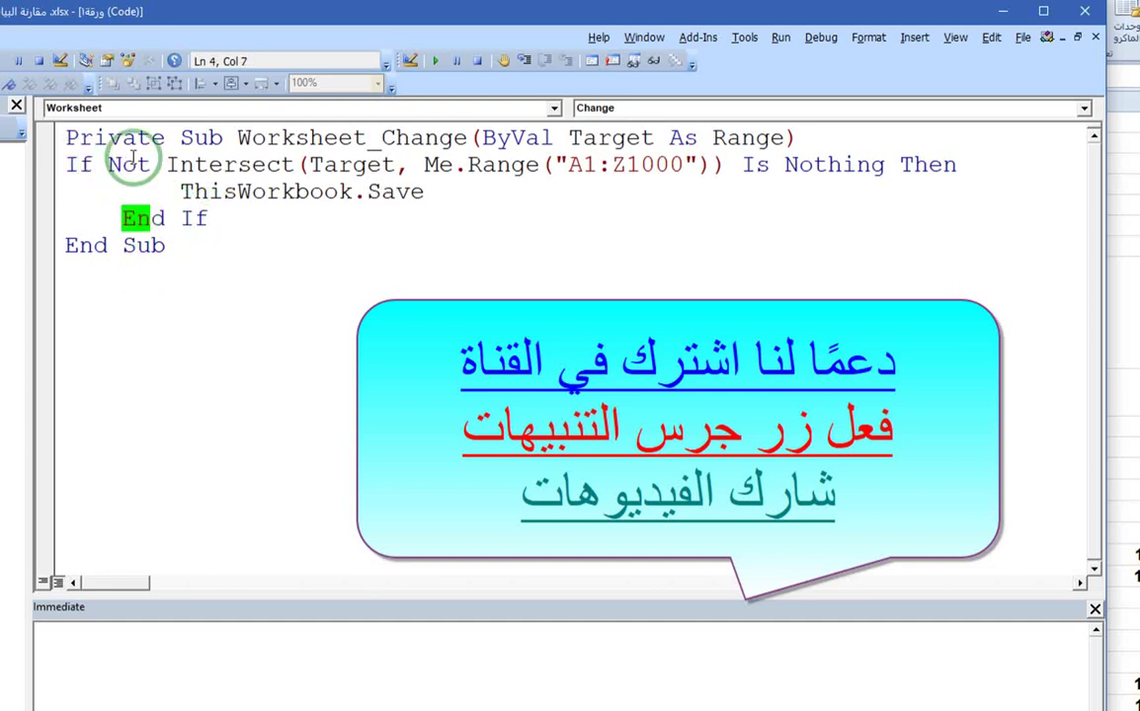
{"action": "left_click_drag", "start_coordinate": [123, 139], "coordinate": [237, 139]}
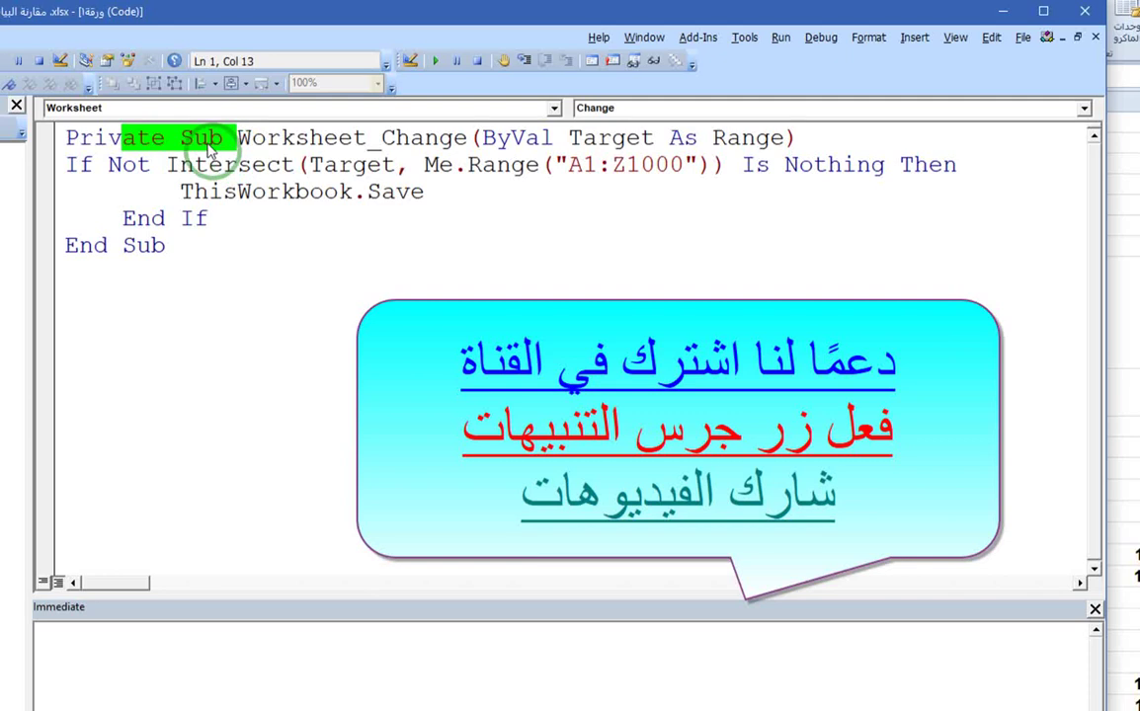
{"action": "left_click_drag", "start_coordinate": [77, 246], "coordinate": [153, 246]}
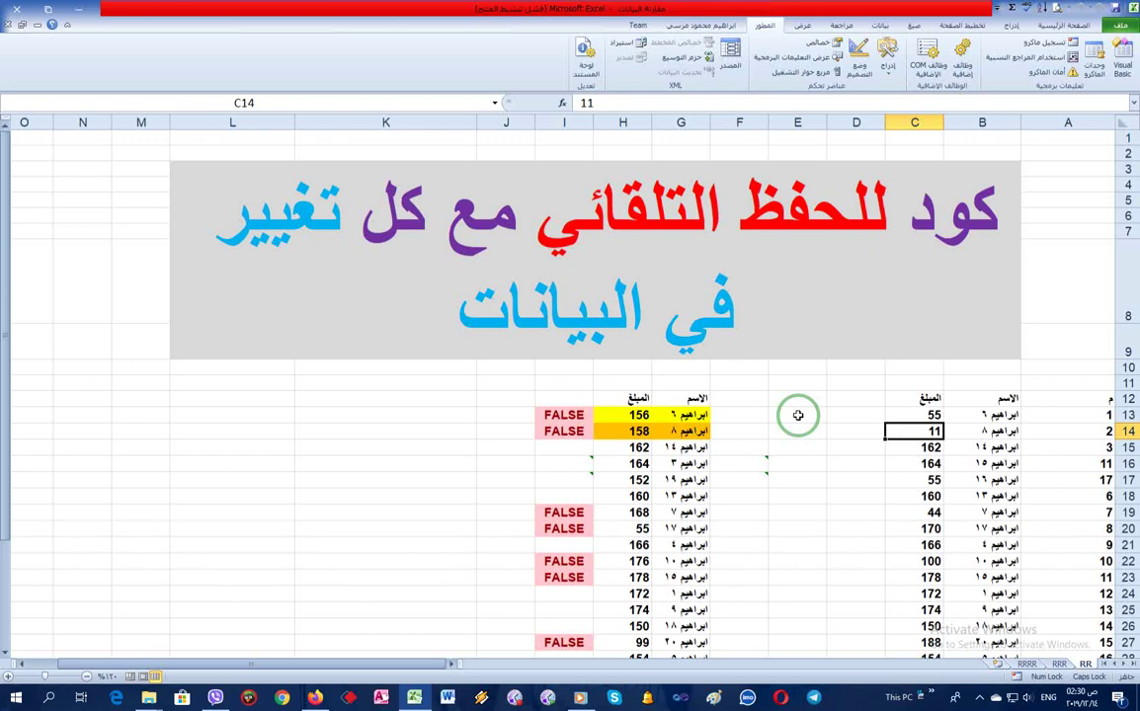
Save مقارنة البيانات via F12 as an Excel Macro-Enabled Workbook, confirming replacement of the existing file
{"action": "left_click", "coordinate": [1120, 27]}
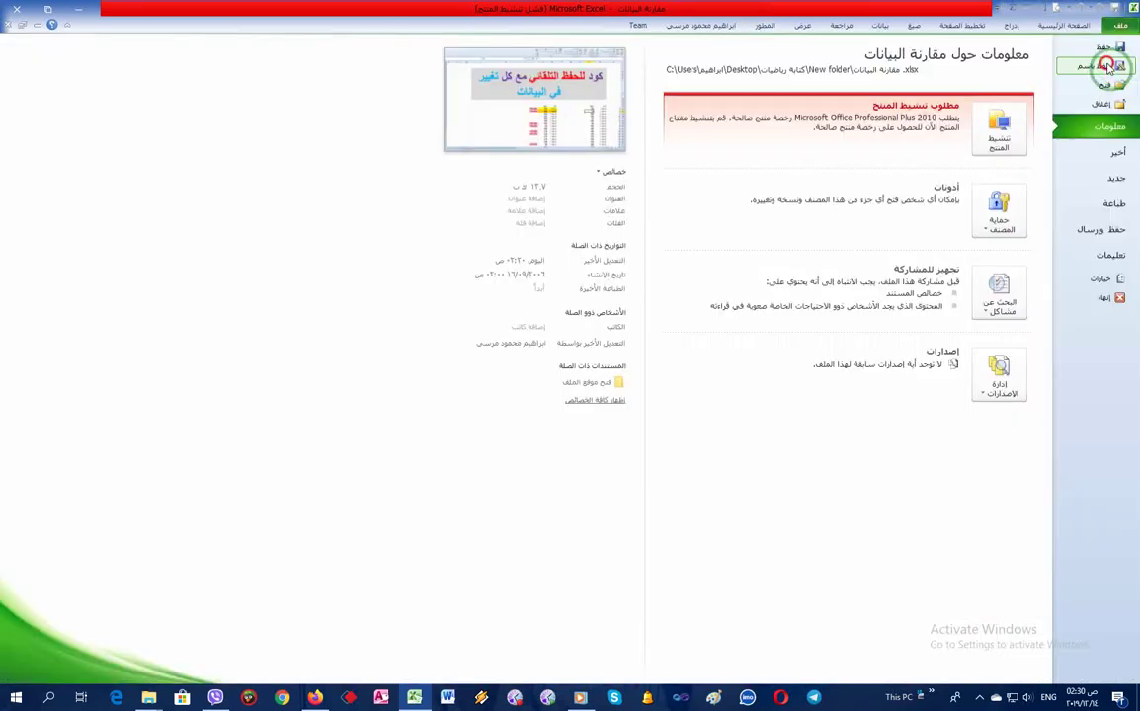
{"action": "key", "text": "Escape"}
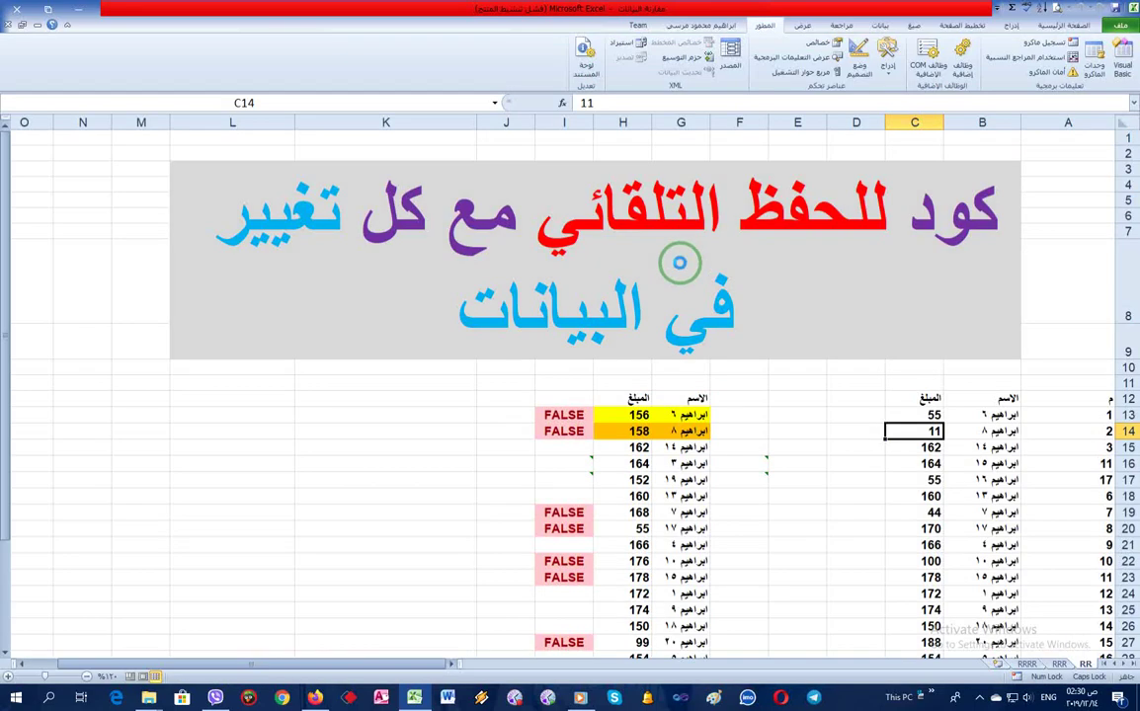
{"action": "key", "text": "F12"}
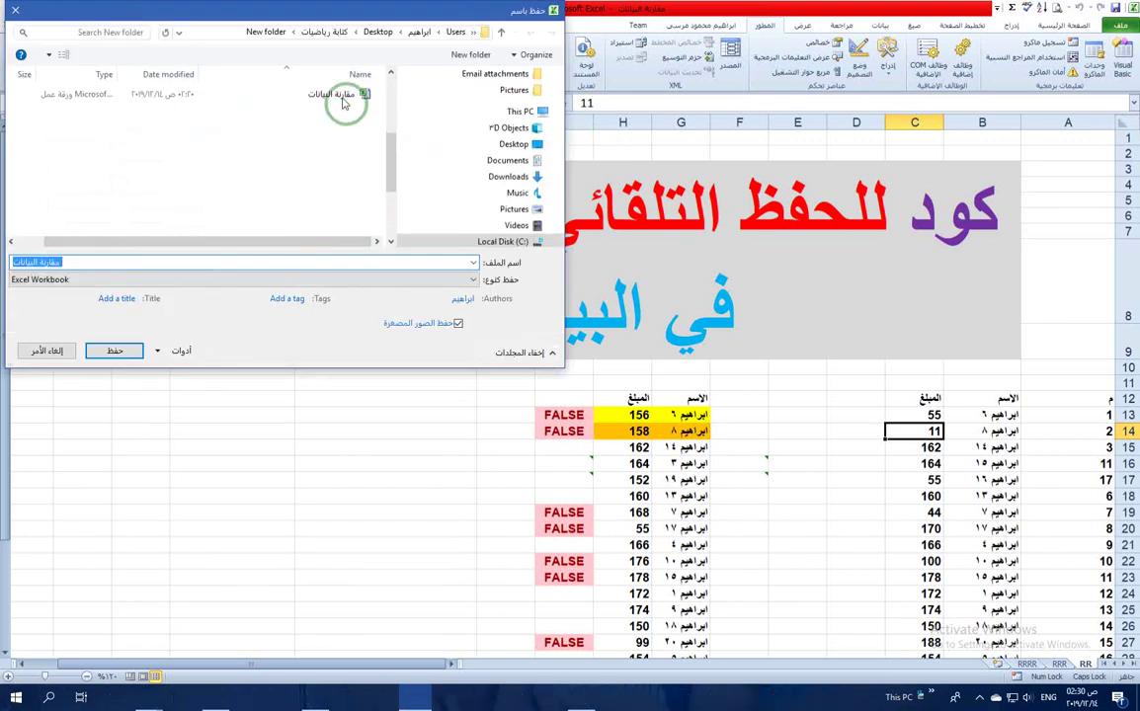
{"action": "left_click", "coordinate": [346, 103]}
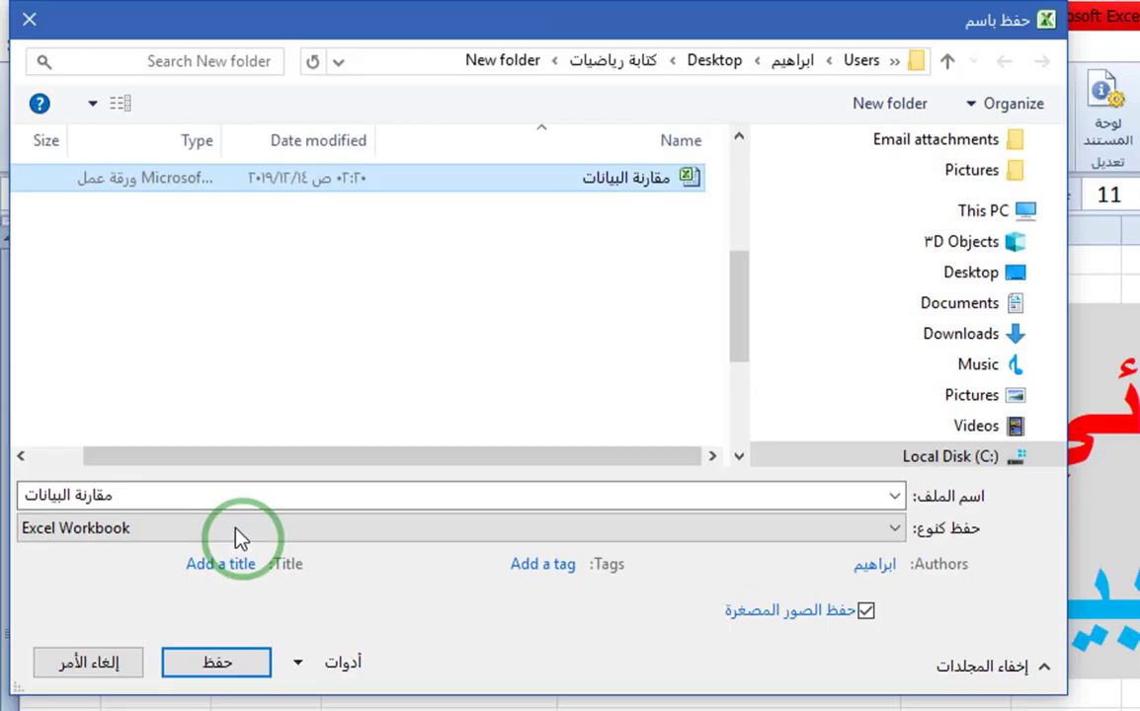
{"action": "left_click", "coordinate": [149, 332]}
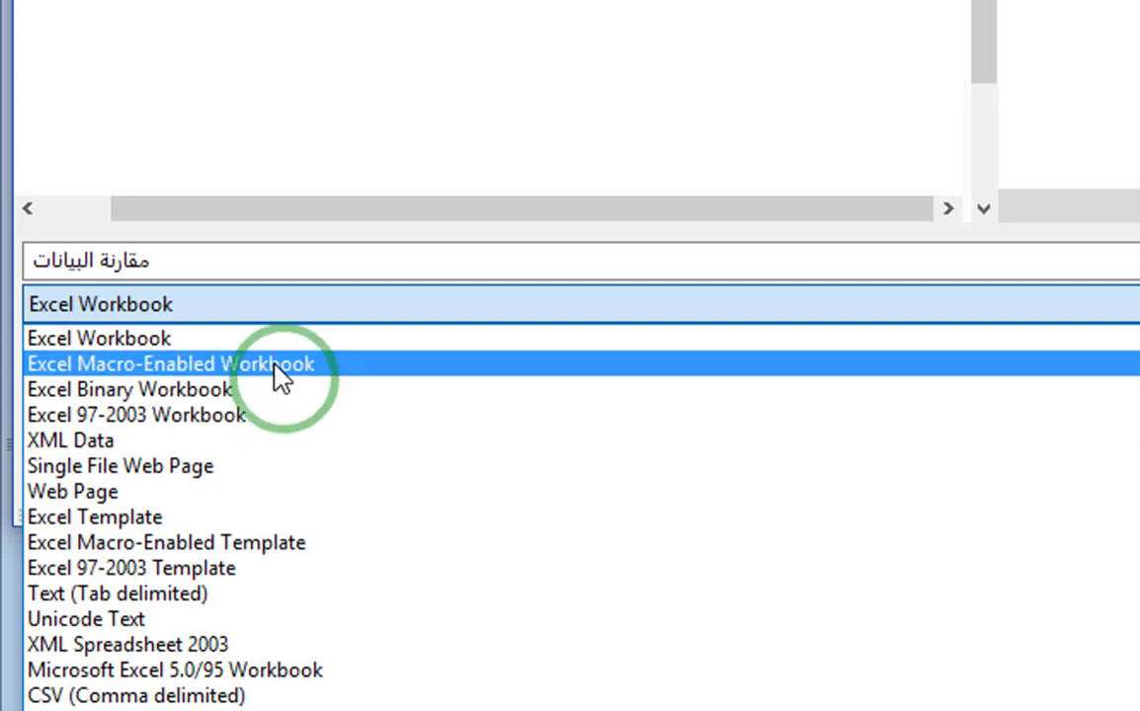
{"action": "left_click", "coordinate": [277, 366]}
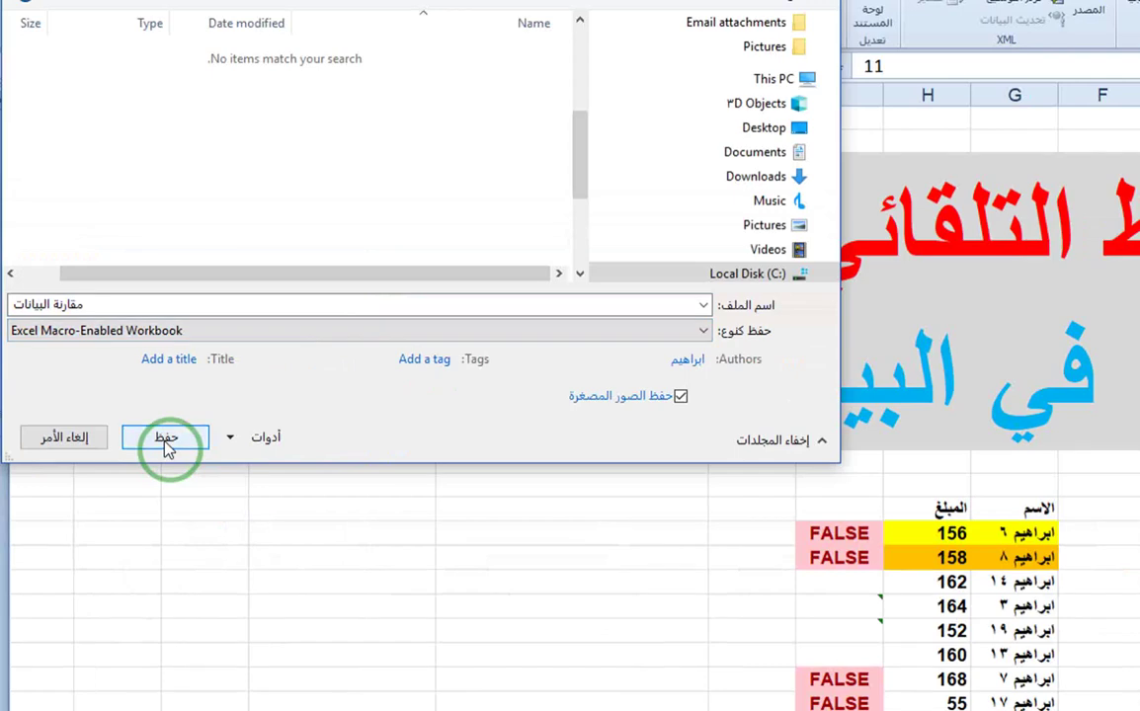
{"action": "left_click", "coordinate": [164, 437]}
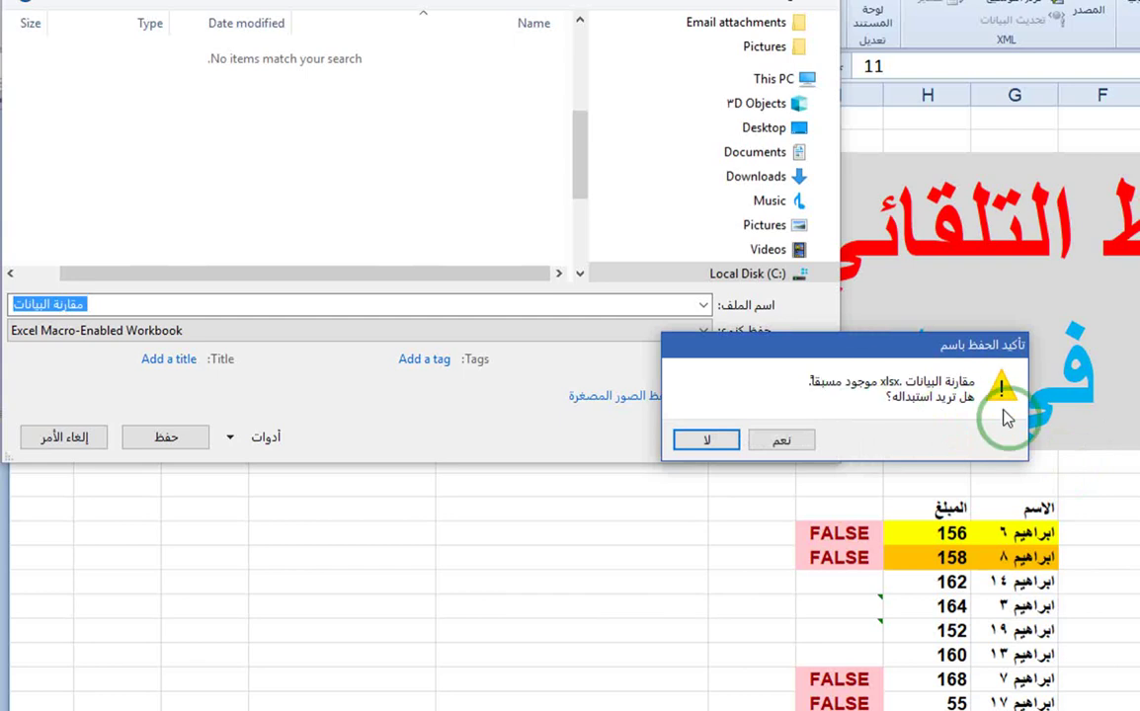
{"action": "left_click", "coordinate": [782, 445]}
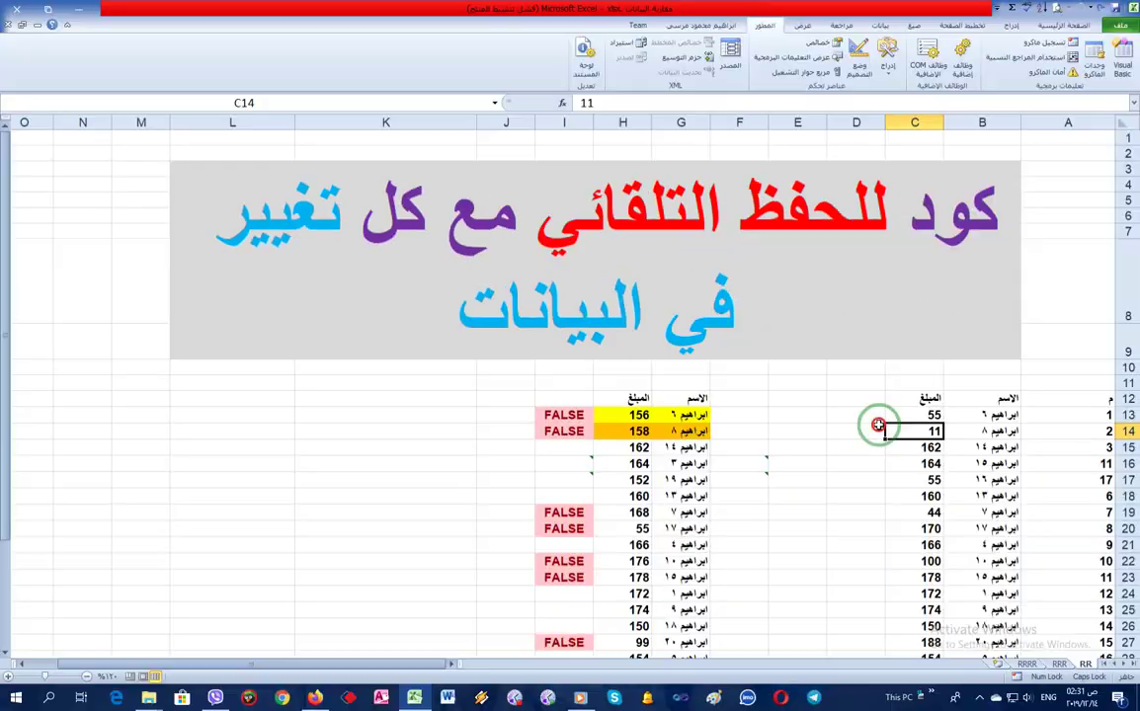
Enter 9999 in cell C13, then close the workbook
{"action": "left_click", "coordinate": [878, 424]}
{"action": "left_click", "coordinate": [915, 417]}
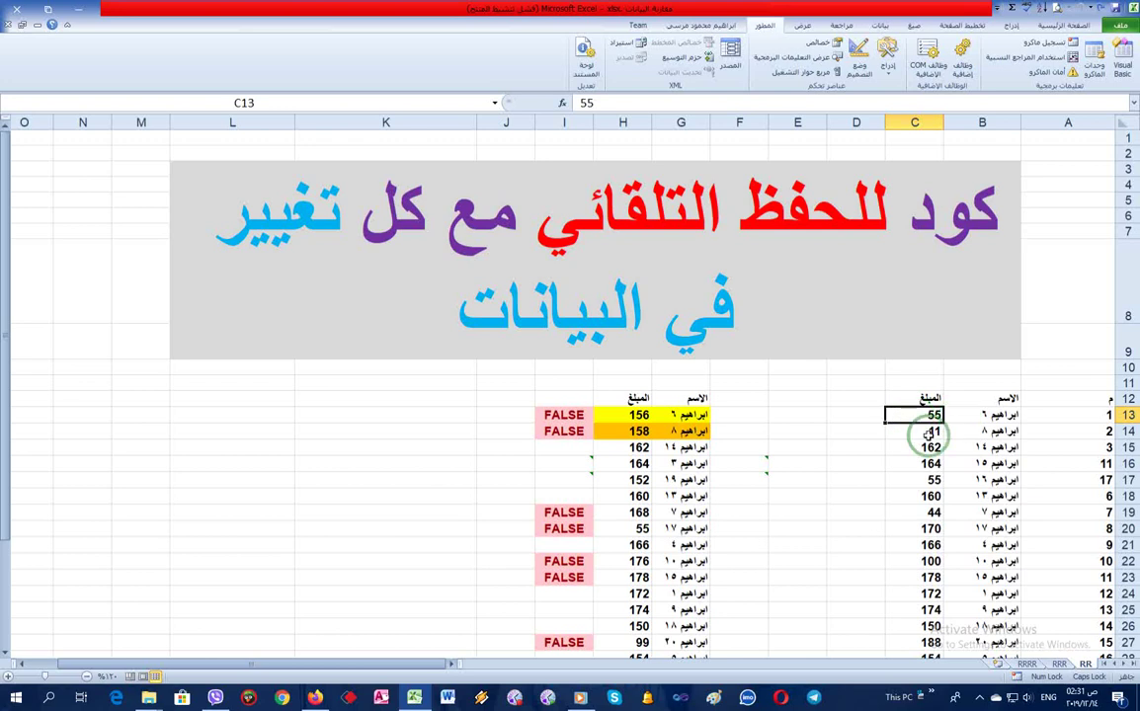
{"action": "type", "text": "9999"}
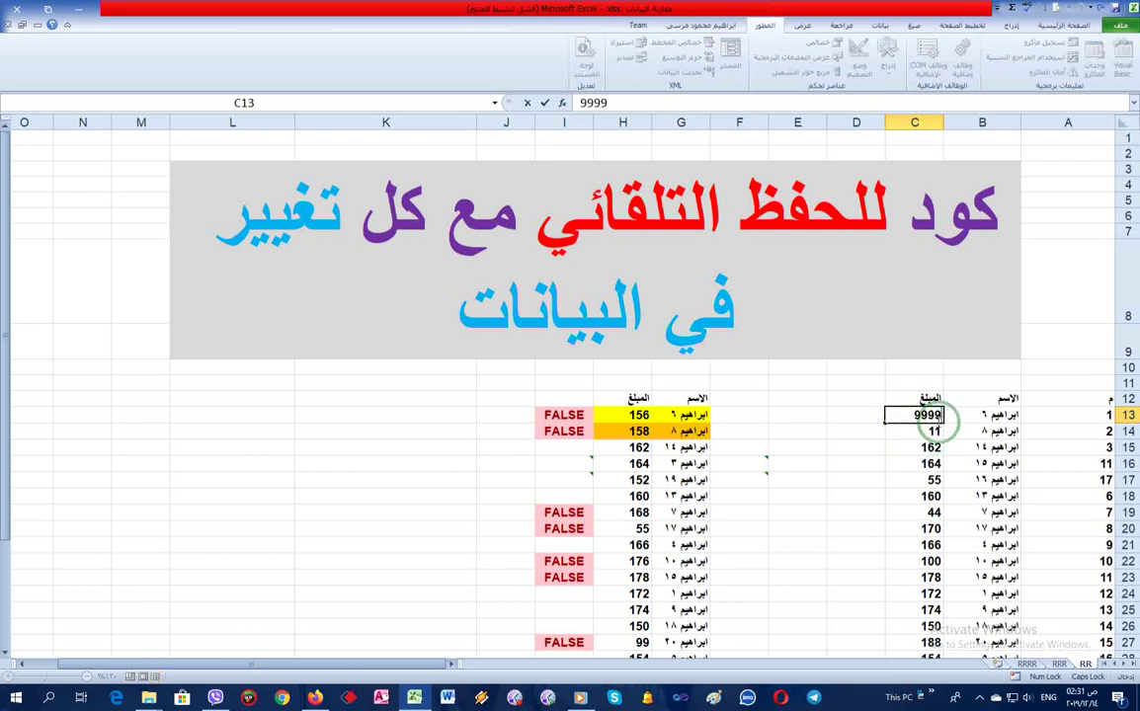
{"action": "key", "text": "Return"}
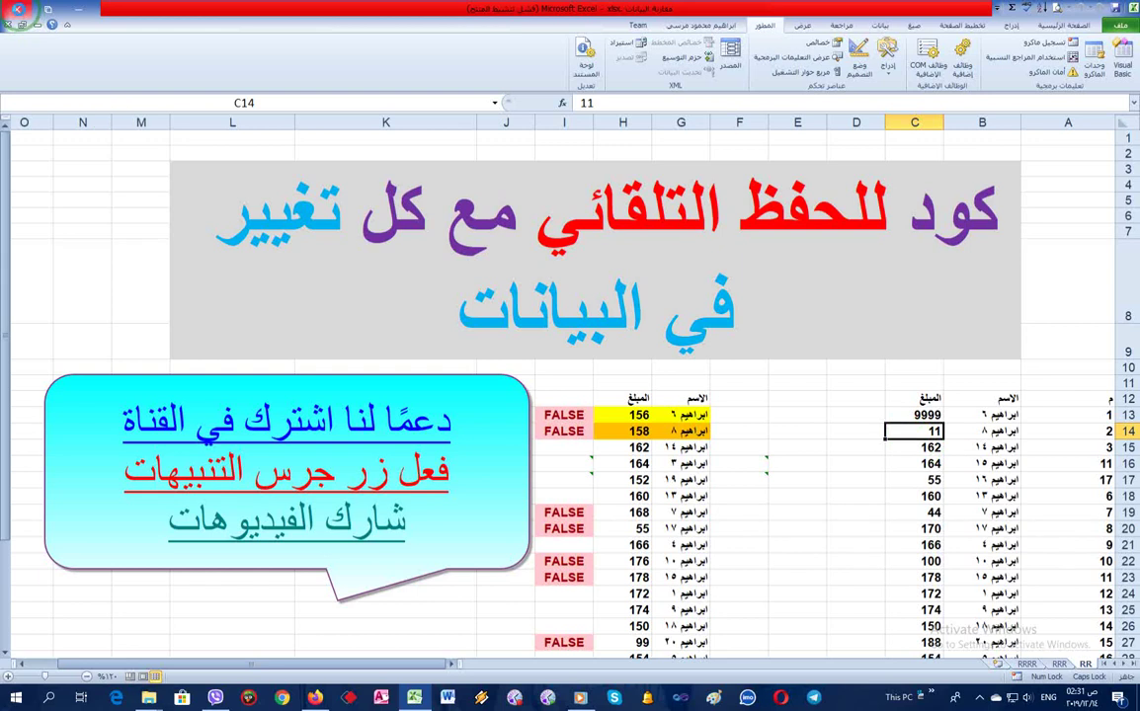
{"action": "left_click", "coordinate": [18, 13]}
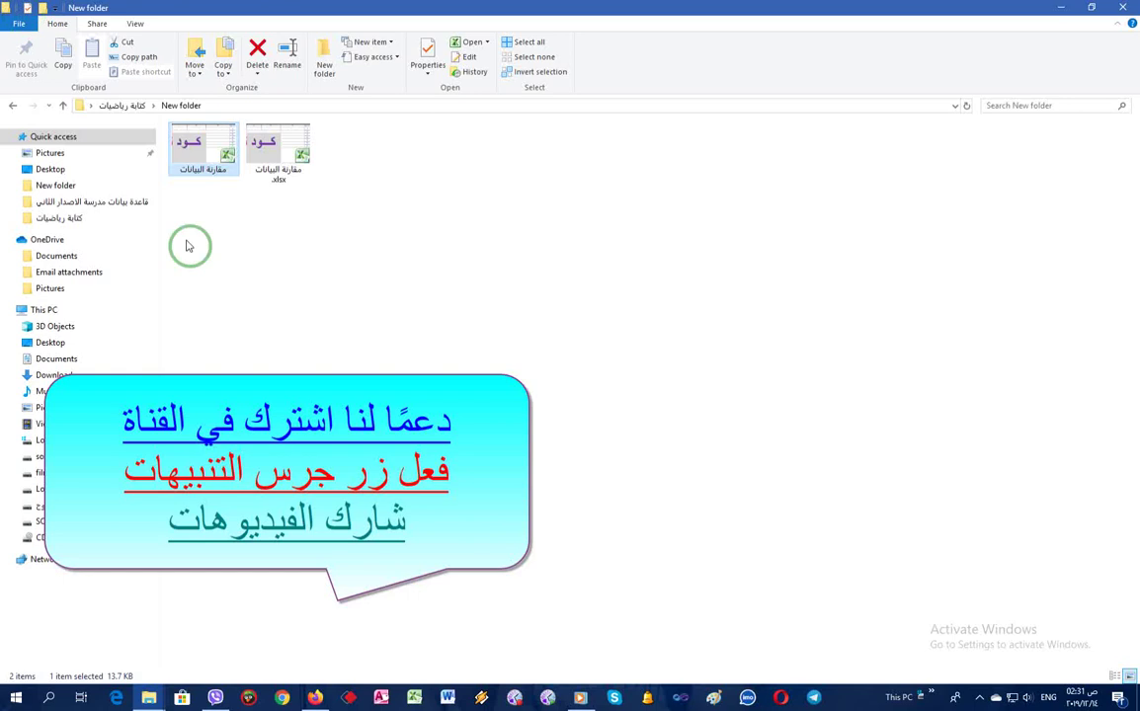
Show New folder in Details view with a wider Type column to tell the workbooks apart
{"action": "left_click", "coordinate": [280, 161]}
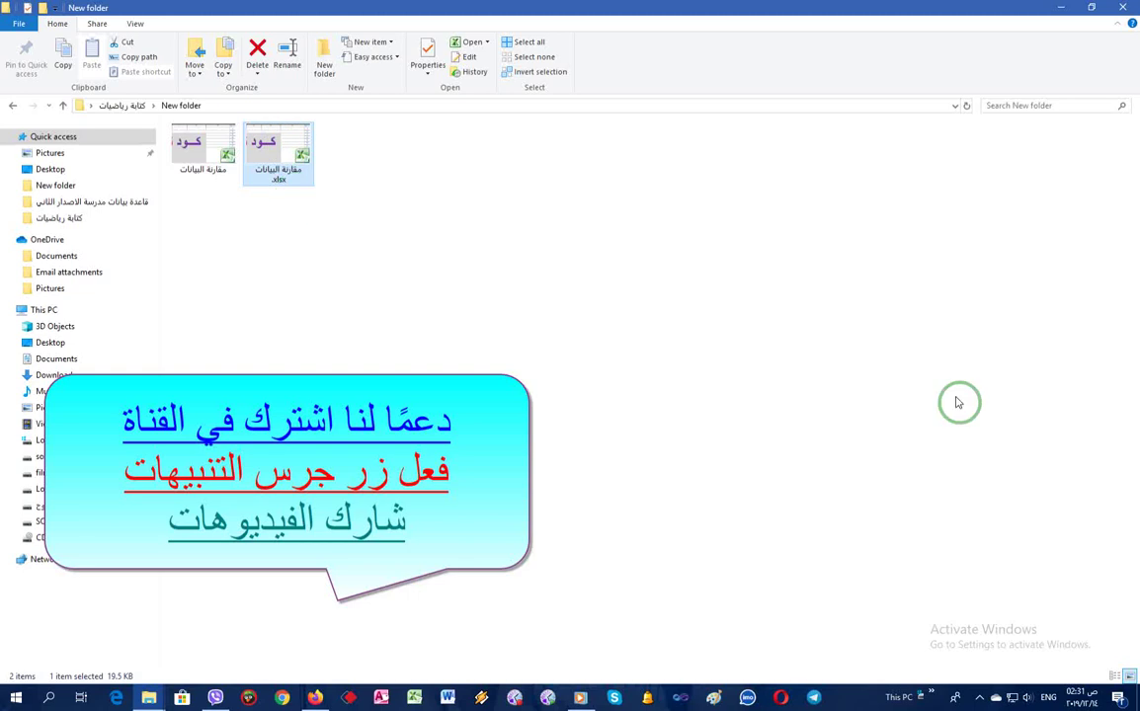
{"action": "left_click", "coordinate": [1116, 676]}
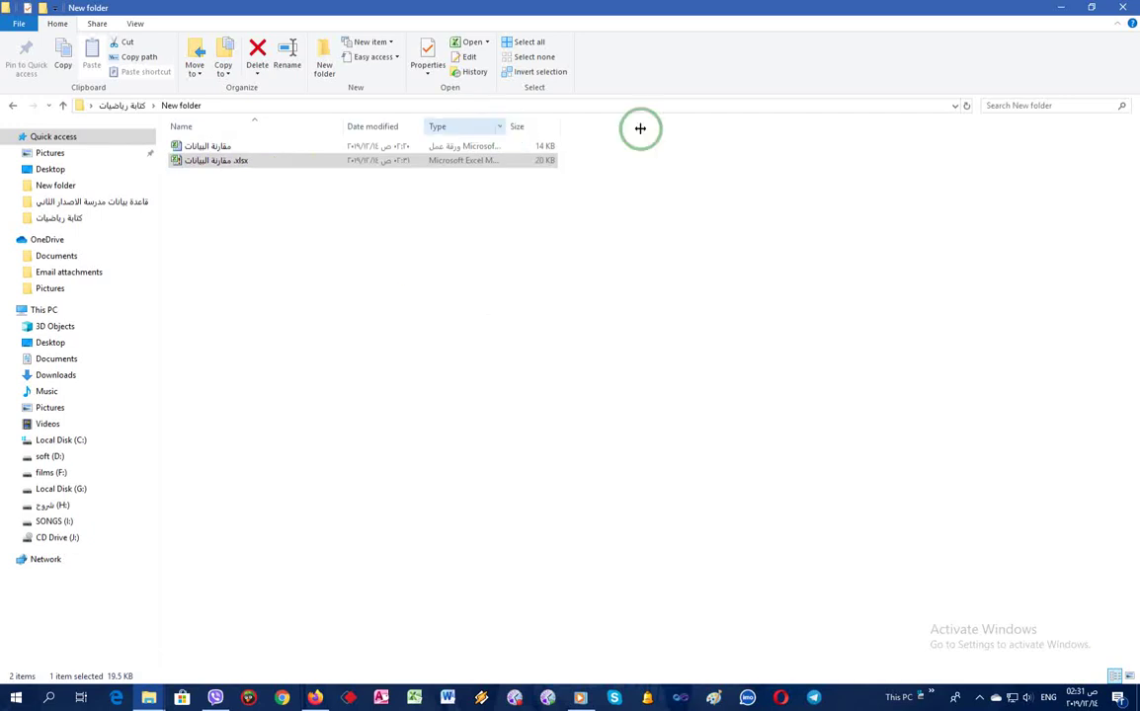
{"action": "left_click_drag", "start_coordinate": [504, 126], "coordinate": [640, 126]}
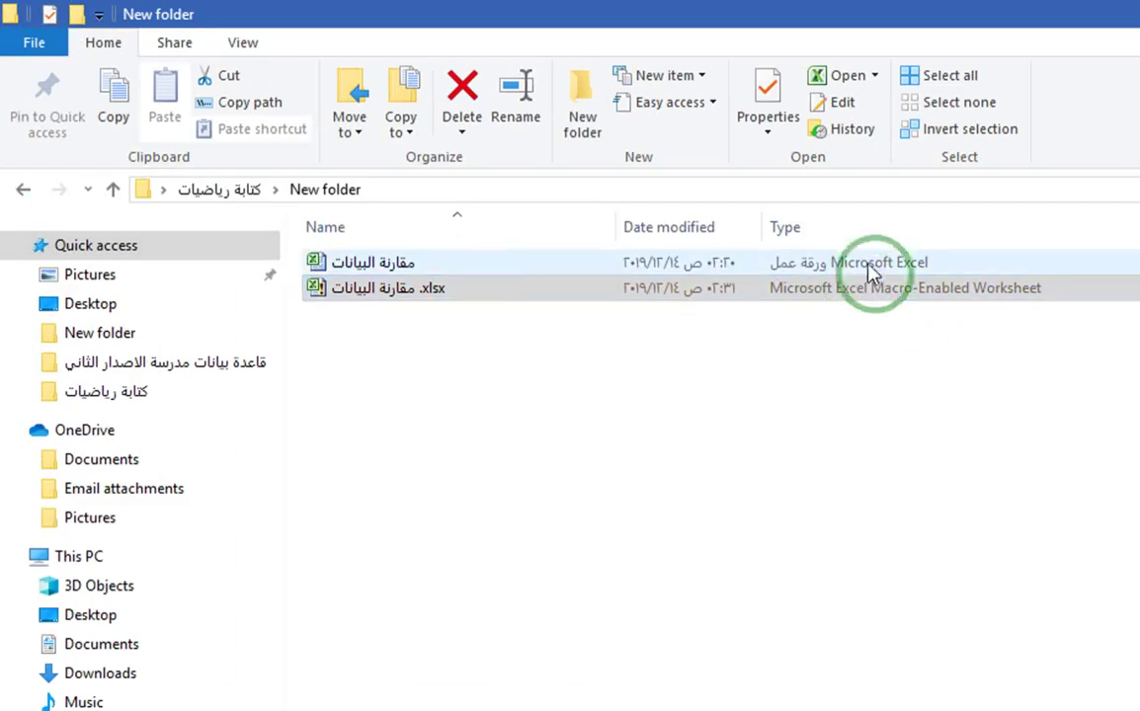
Delete the plain Excel workbook and open the macro-enabled مقارنة البيانات copy
{"action": "left_click", "coordinate": [461, 266]}
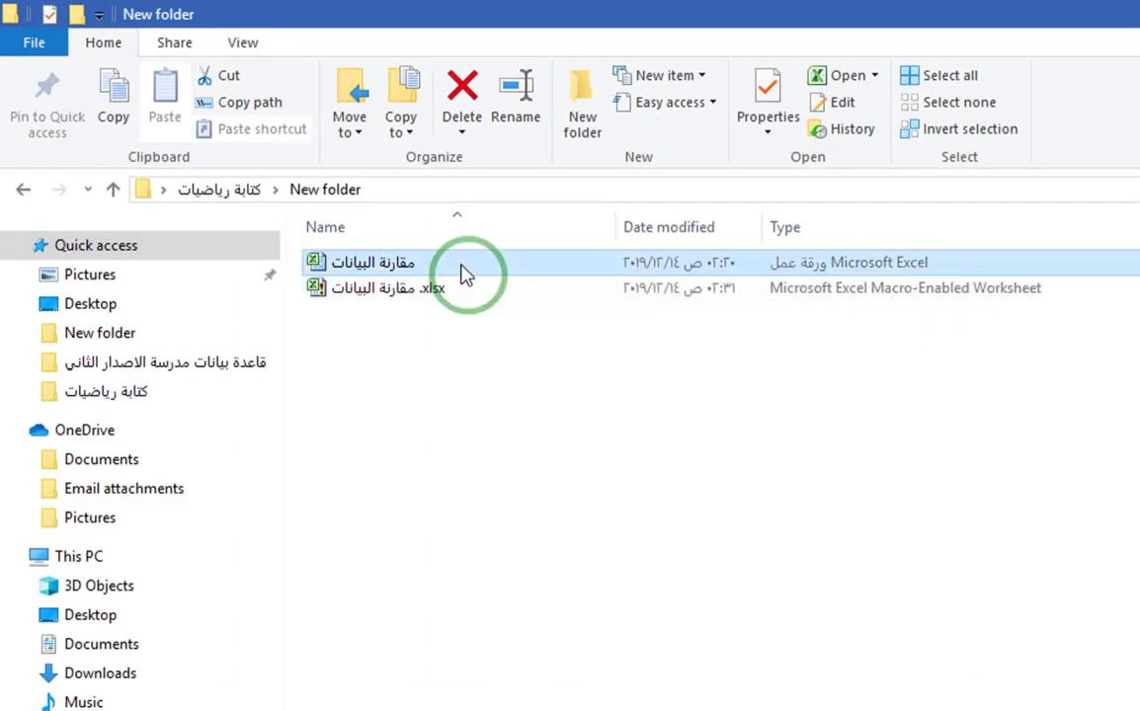
{"action": "key", "text": "Delete"}
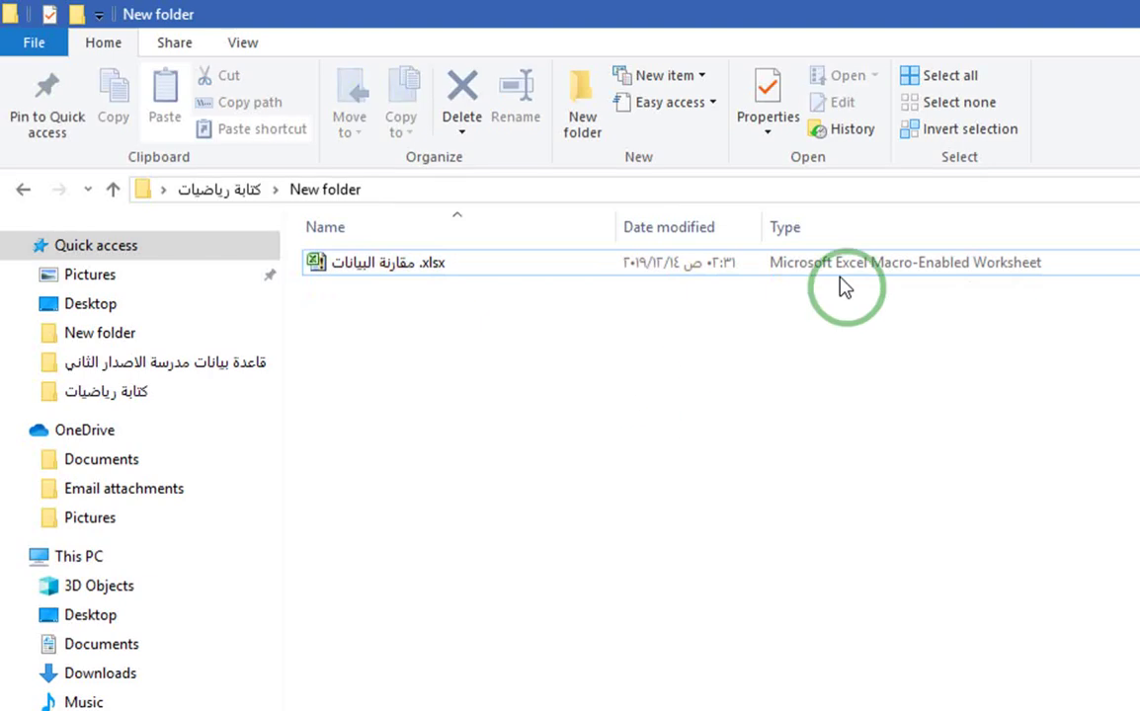
{"action": "left_click", "coordinate": [425, 267]}
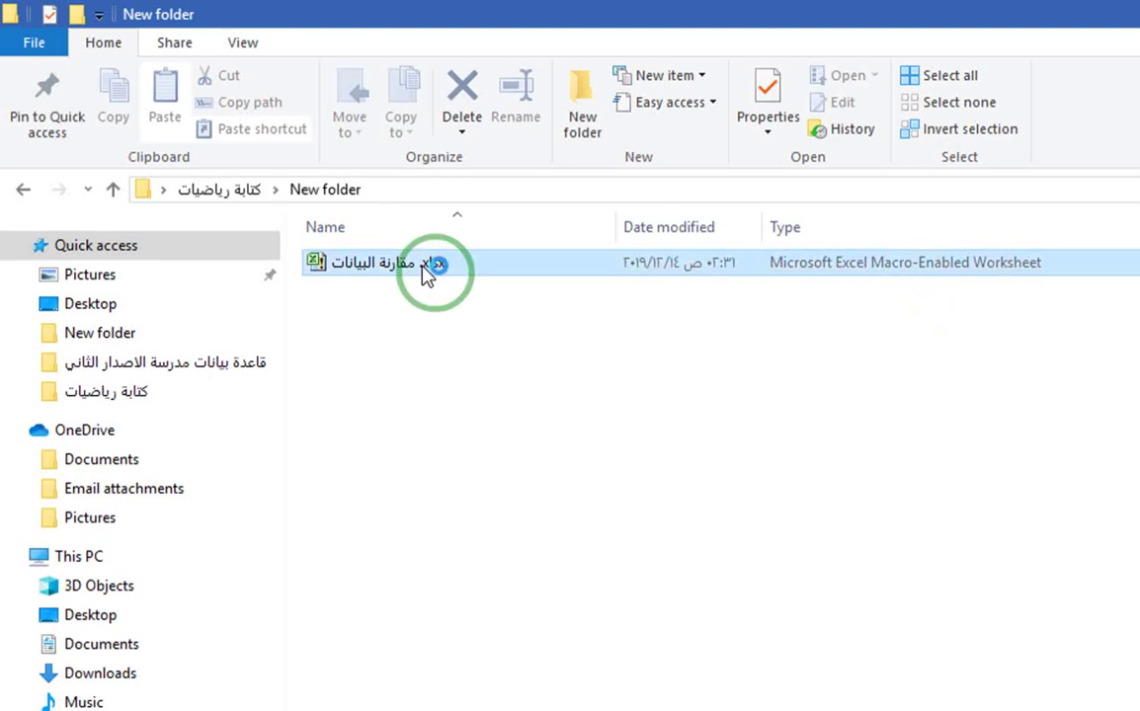
{"action": "double_click", "coordinate": [425, 267]}
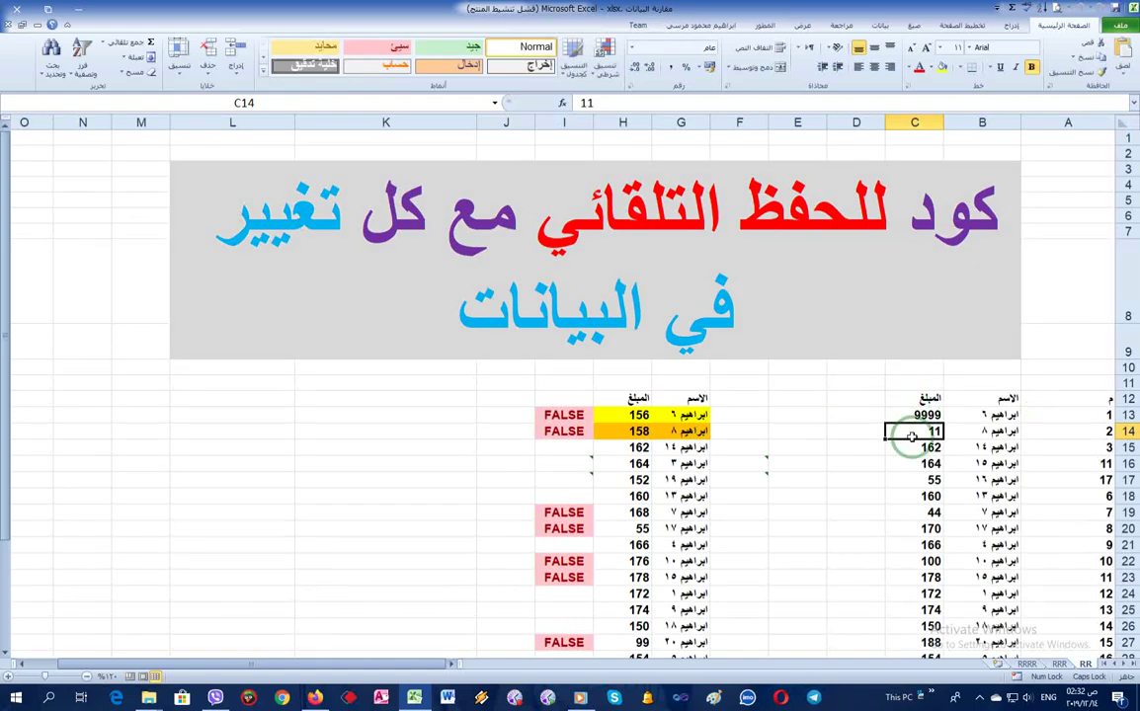
Enter 8888, 7777 and 6666 in C14–C16, then close and reopen the workbook to confirm
{"action": "left_click", "coordinate": [911, 434]}
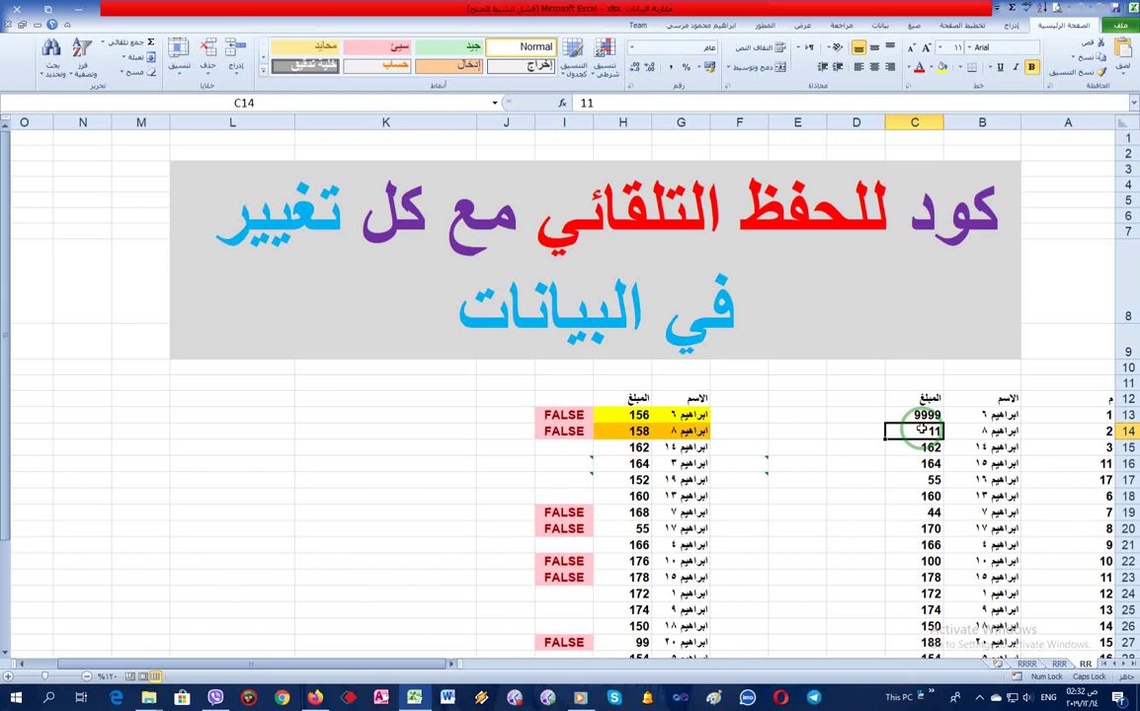
{"action": "type", "text": "8888"}
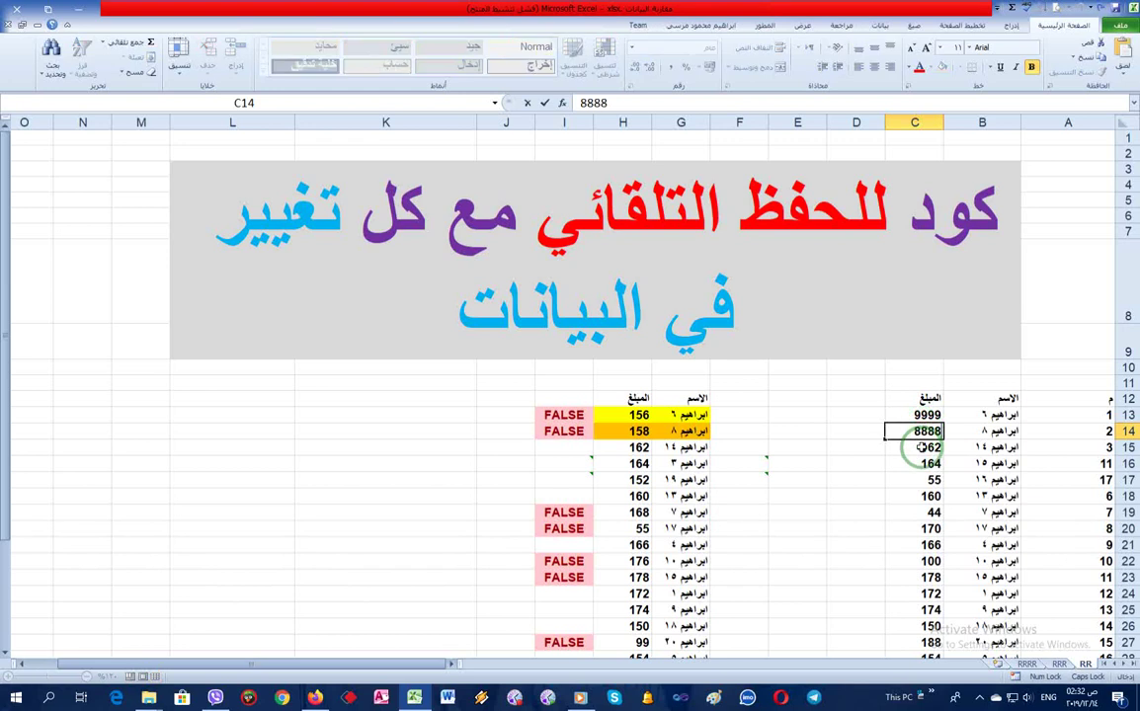
{"action": "key", "text": "Return"}
{"action": "type", "text": "77"}
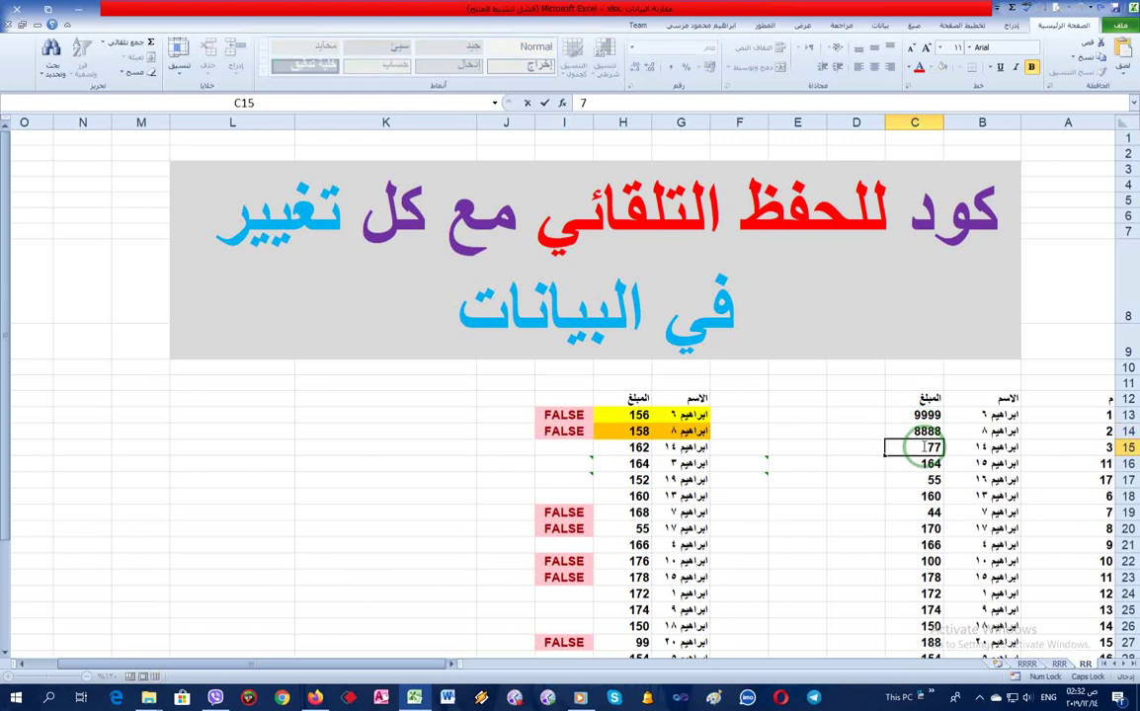
{"action": "type", "text": "77"}
{"action": "left_click", "coordinate": [924, 462]}
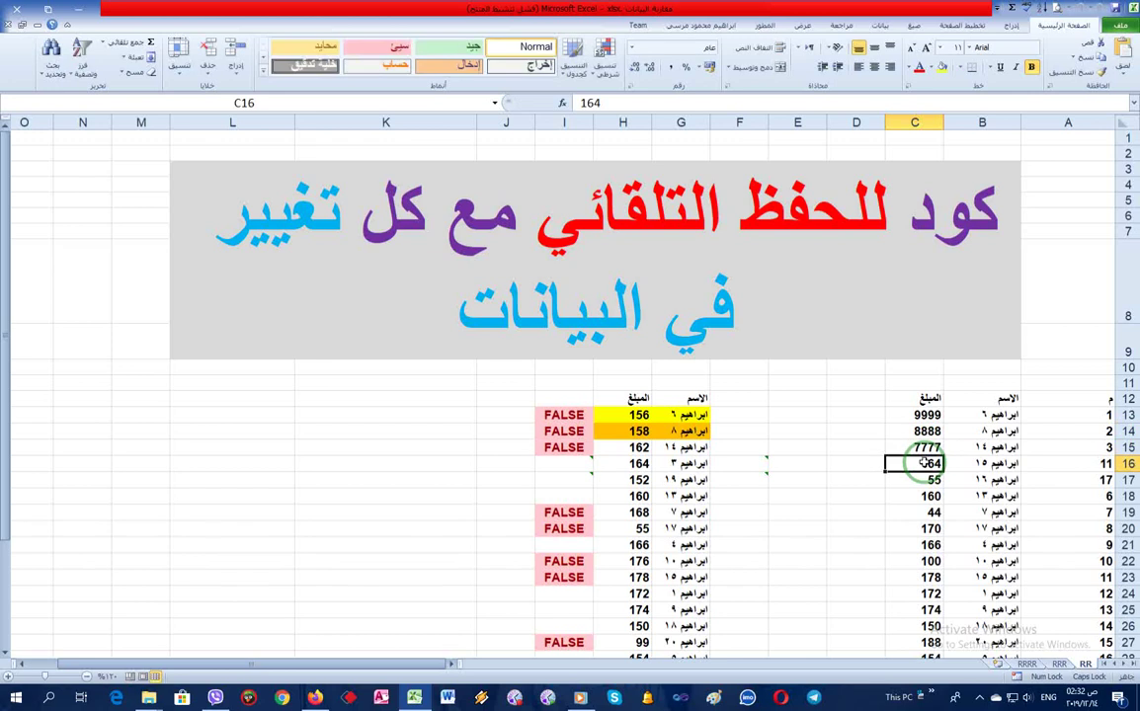
{"action": "type", "text": "6666"}
{"action": "left_click", "coordinate": [922, 480]}
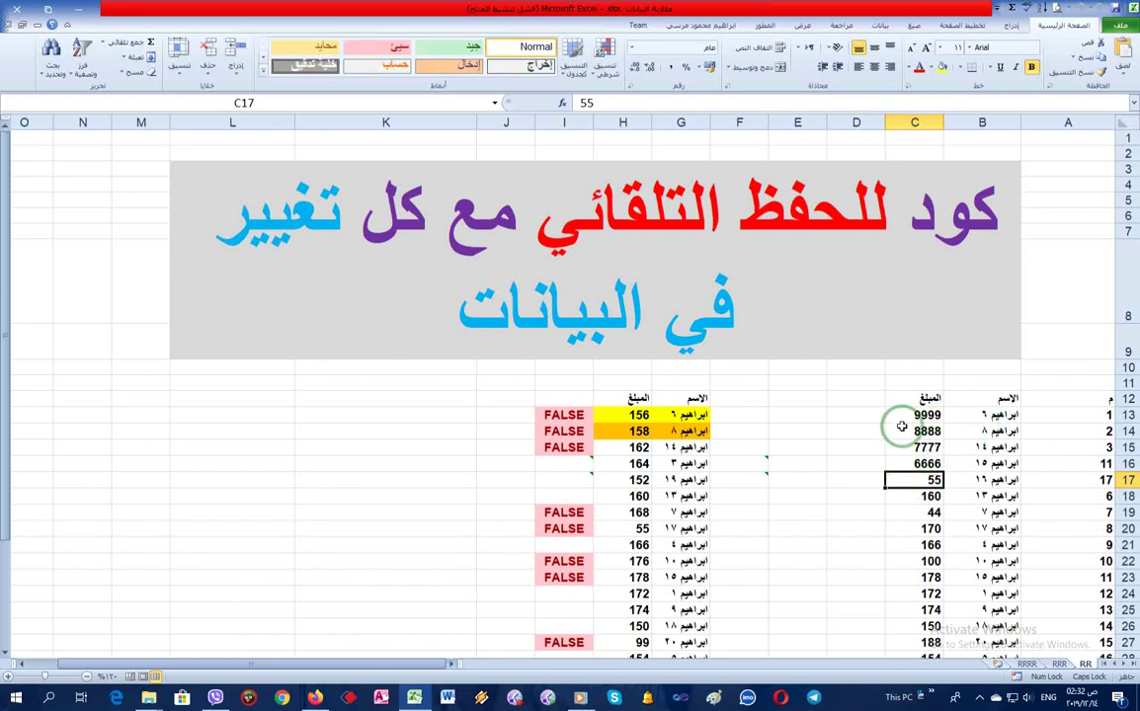
{"action": "left_click", "coordinate": [18, 16]}
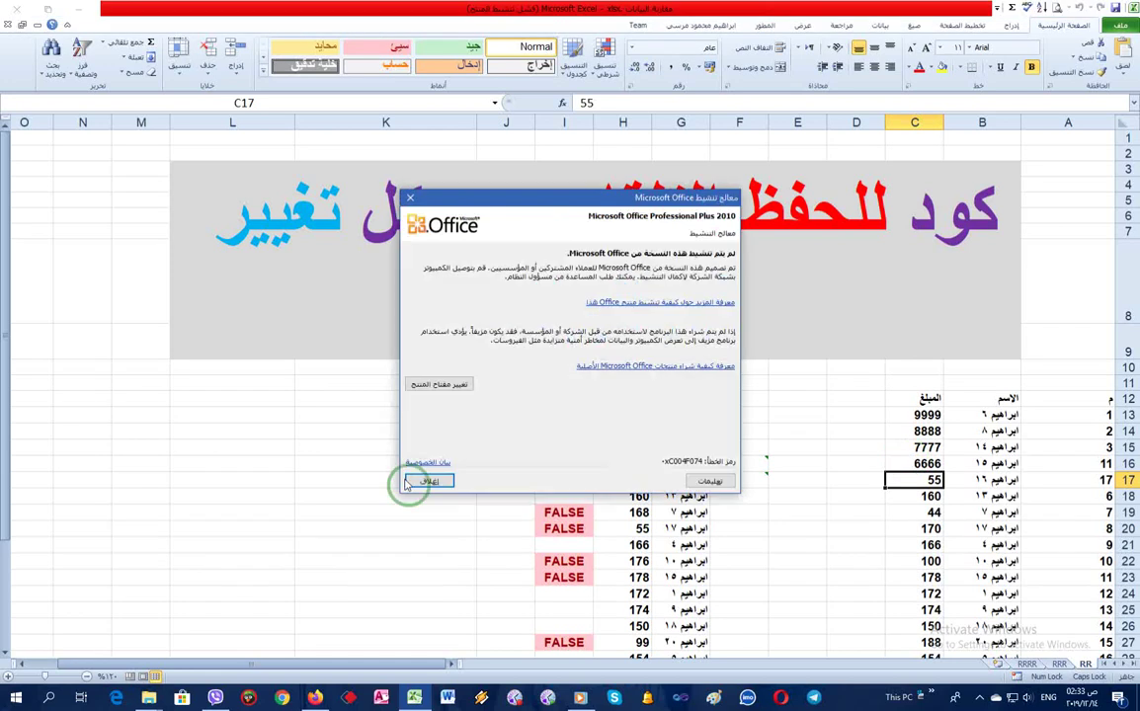
{"action": "left_click", "coordinate": [427, 480]}
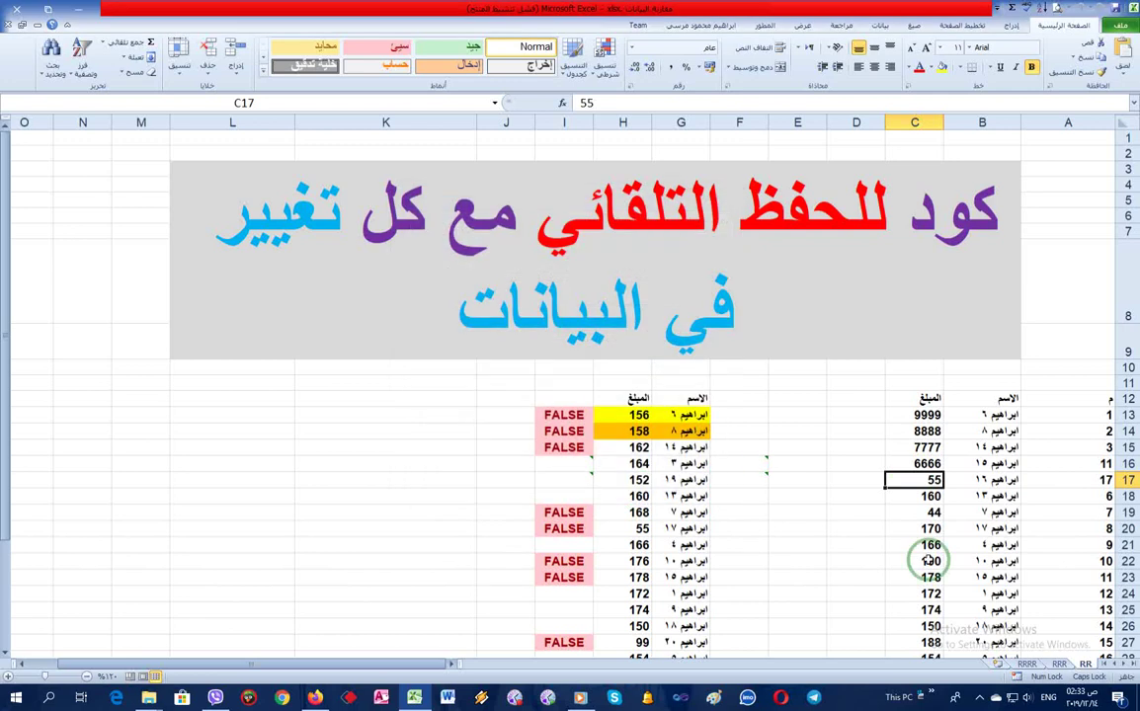